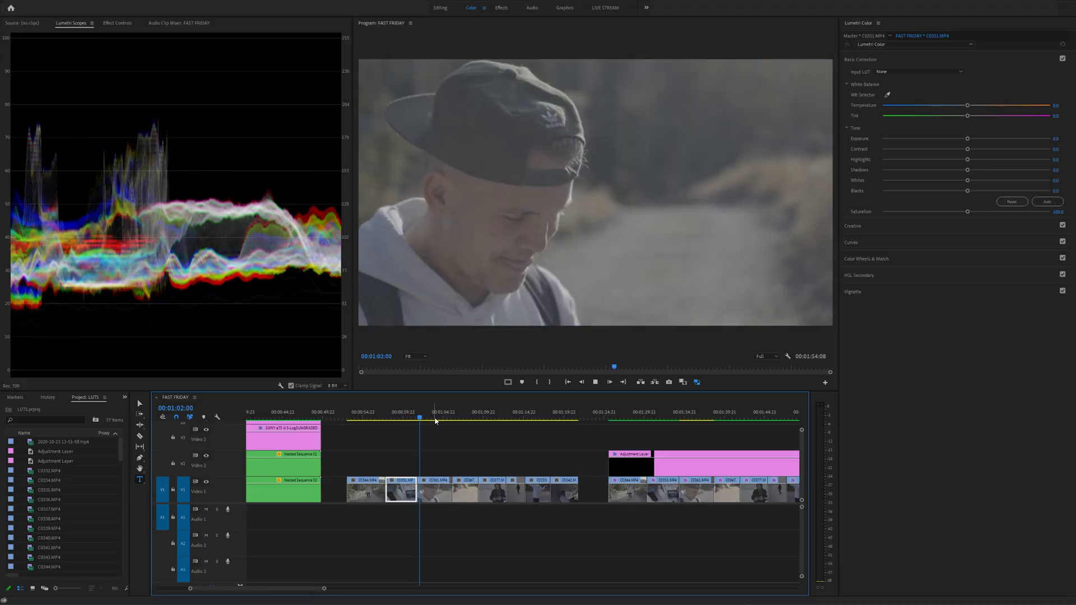
# Step: Pause on C0361, raise its exposure and contrast, lower highlights, drop shadows to -100, and resume playback
pyautogui.press('space')
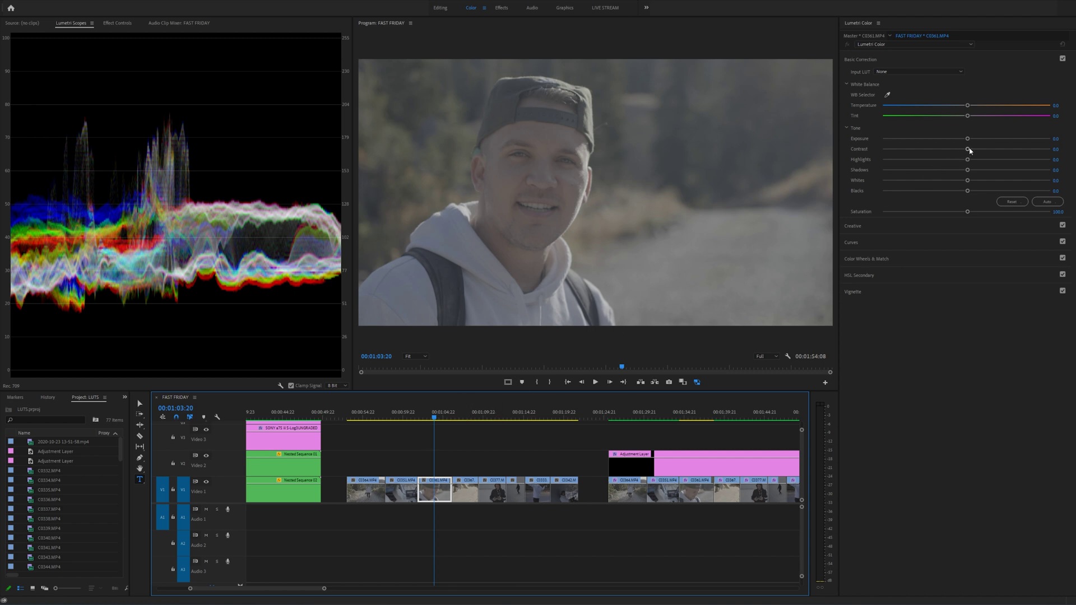
pyautogui.moveTo(968, 149); pyautogui.dragTo(744, 177)
pyautogui.moveTo(969, 138)
pyautogui.mouseDown()
pyautogui.moveTo(1040, 150)
pyautogui.moveTo(986, 138)
pyautogui.mouseUp()
pyautogui.press('space')
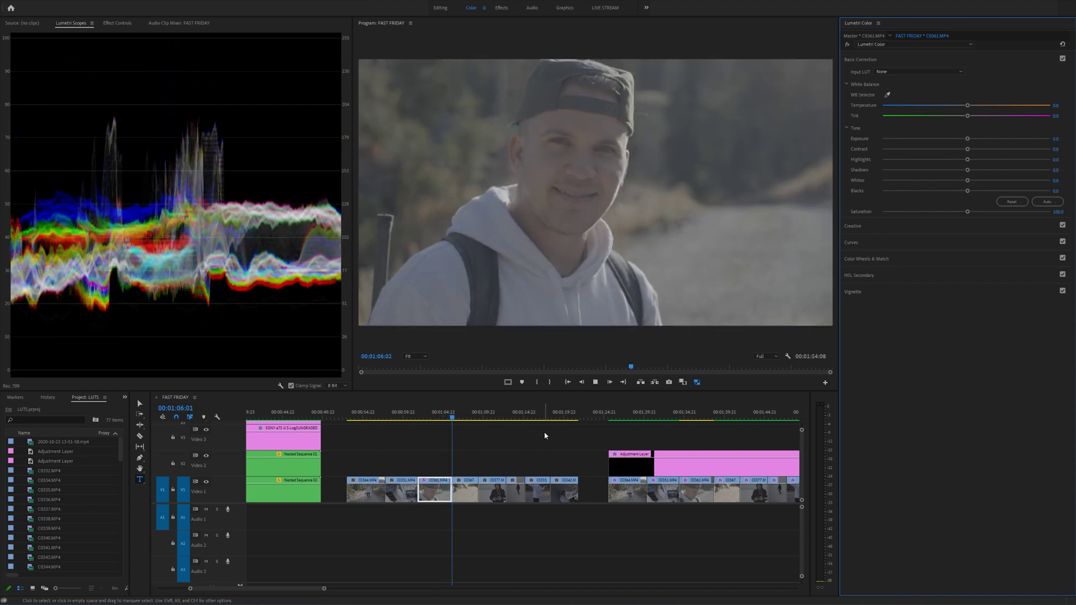
# Step: Place an adjustment layer on Video 2 over the first clip group and check the car shot
pyautogui.moveTo(56, 451); pyautogui.dragTo(391, 471)
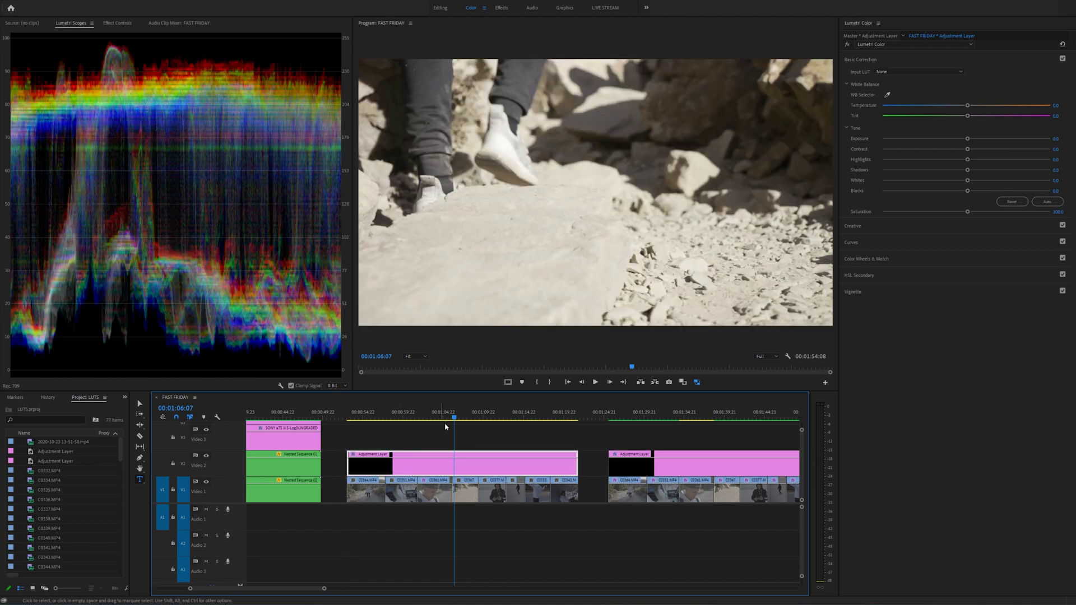
pyautogui.moveTo(454, 418); pyautogui.dragTo(368, 416)
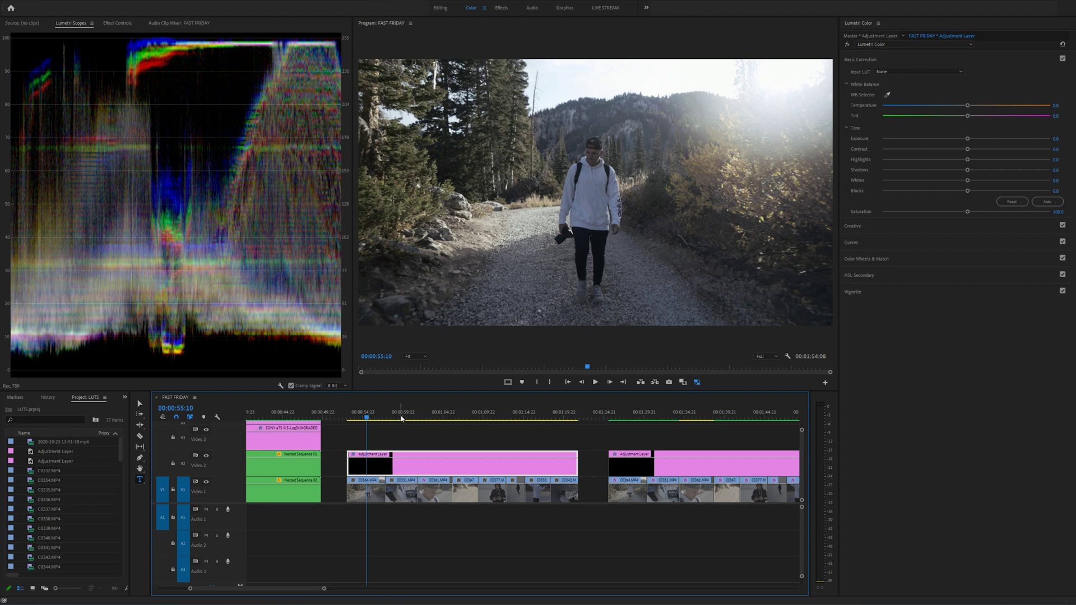
pyautogui.click(399, 416)
# Step: Step through the close-up, rocky-trail, hooded-man and two-people shots, then return to the hiking shot
pyautogui.click(429, 413)
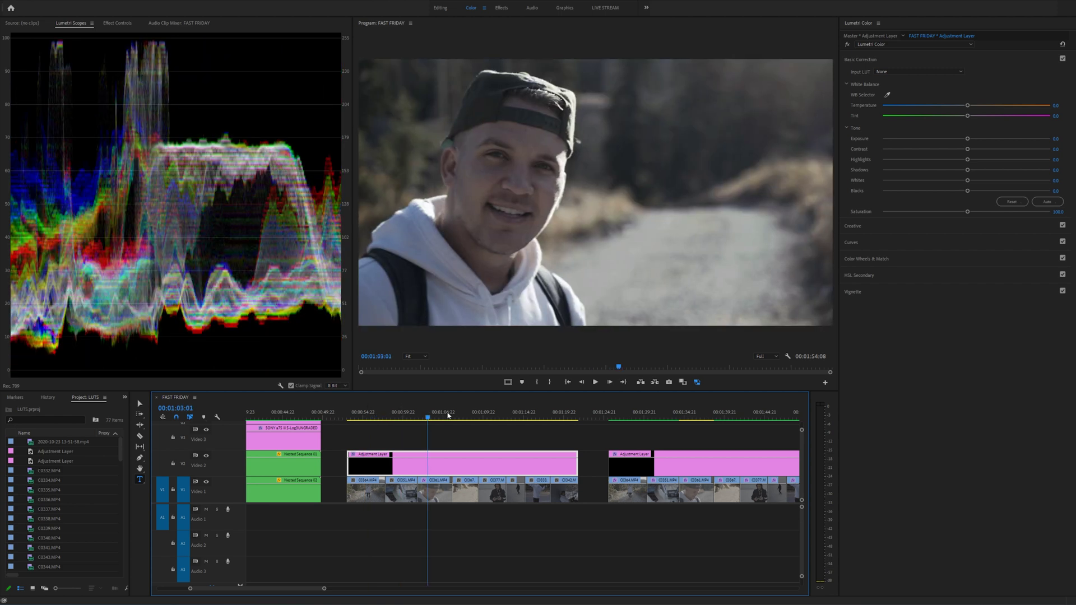
pyautogui.click(460, 413)
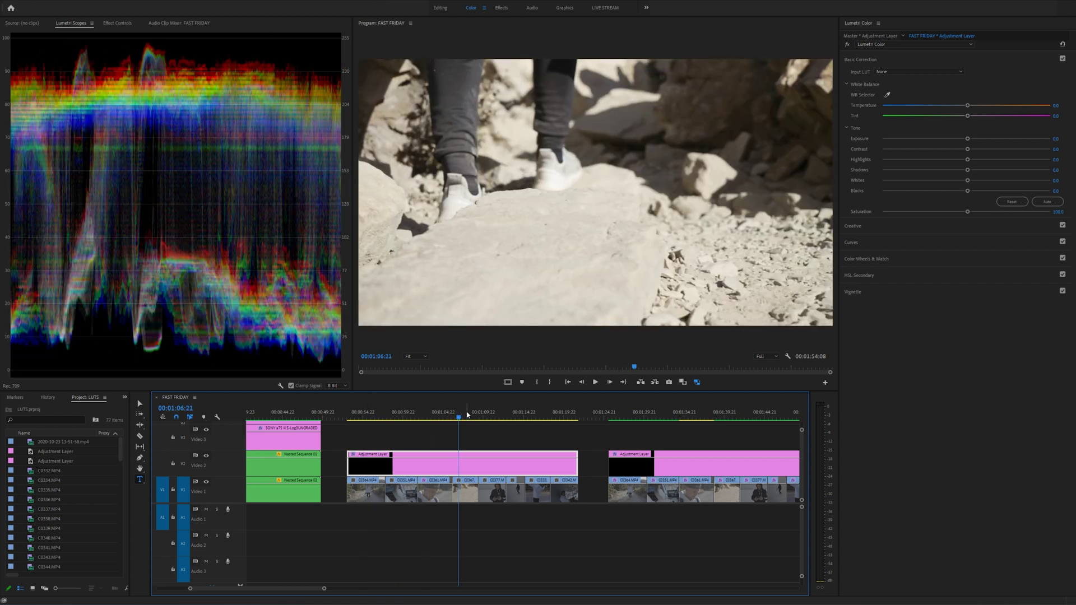
pyautogui.click(485, 413)
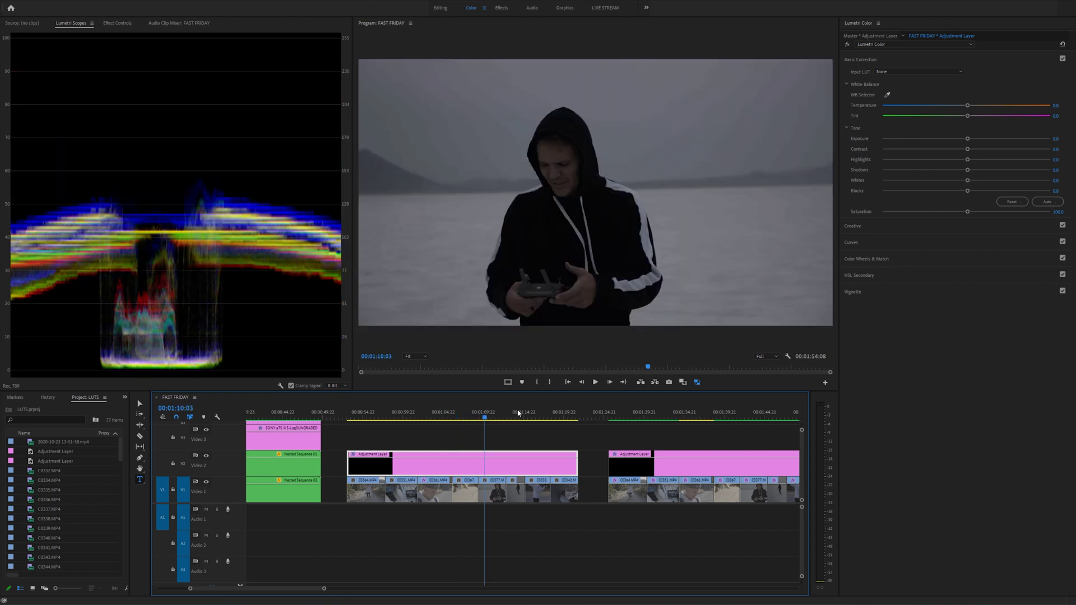
pyautogui.click(516, 414)
pyautogui.moveTo(435, 418); pyautogui.dragTo(367, 421)
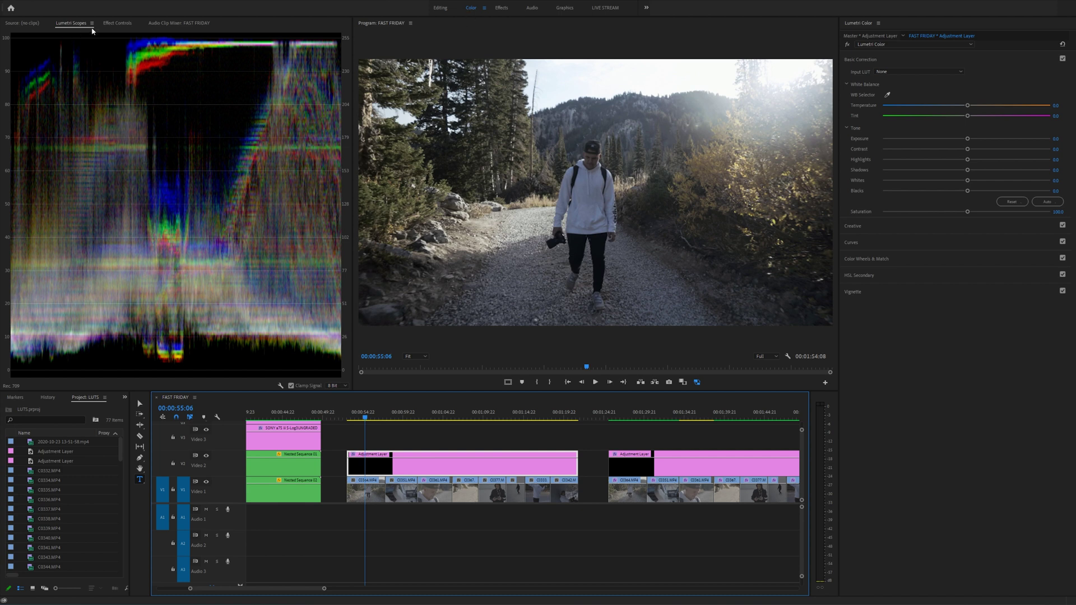
pyautogui.click(138, 1)
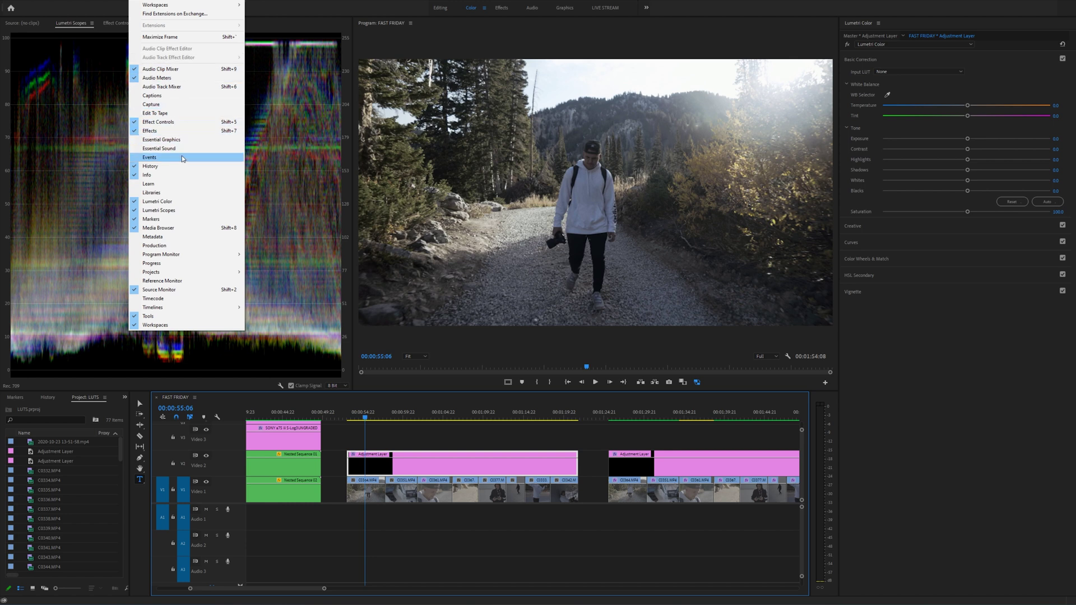
pyautogui.rightClick(91, 195)
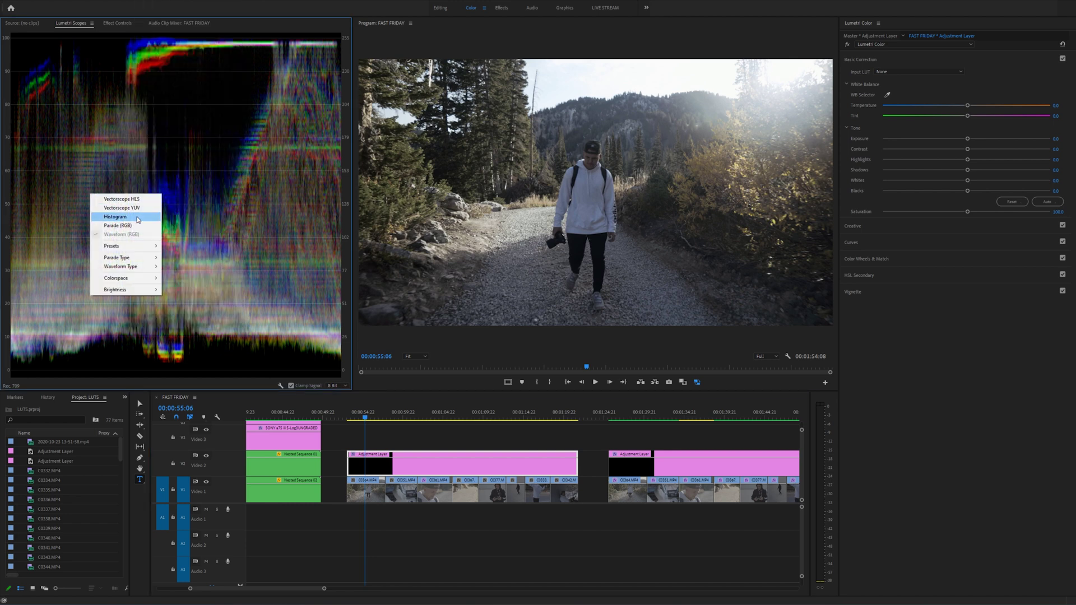
pyautogui.click(222, 183)
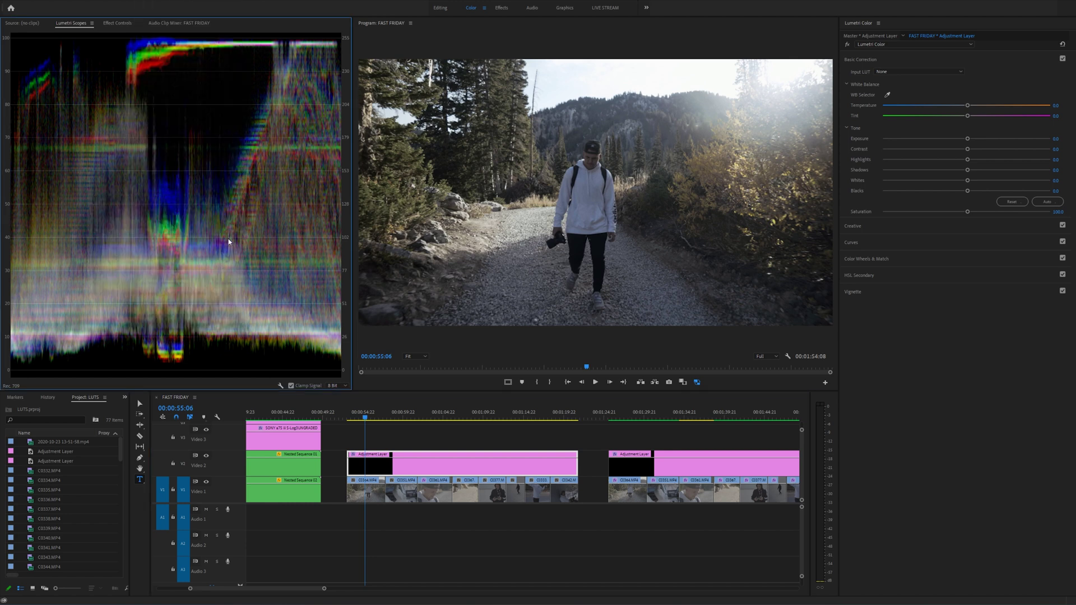
pyautogui.moveTo(396, 422); pyautogui.dragTo(464, 414)
# Step: On C0364, try different Highlights, Whites and Shadows values, resetting each back to zero
pyautogui.click(362, 415)
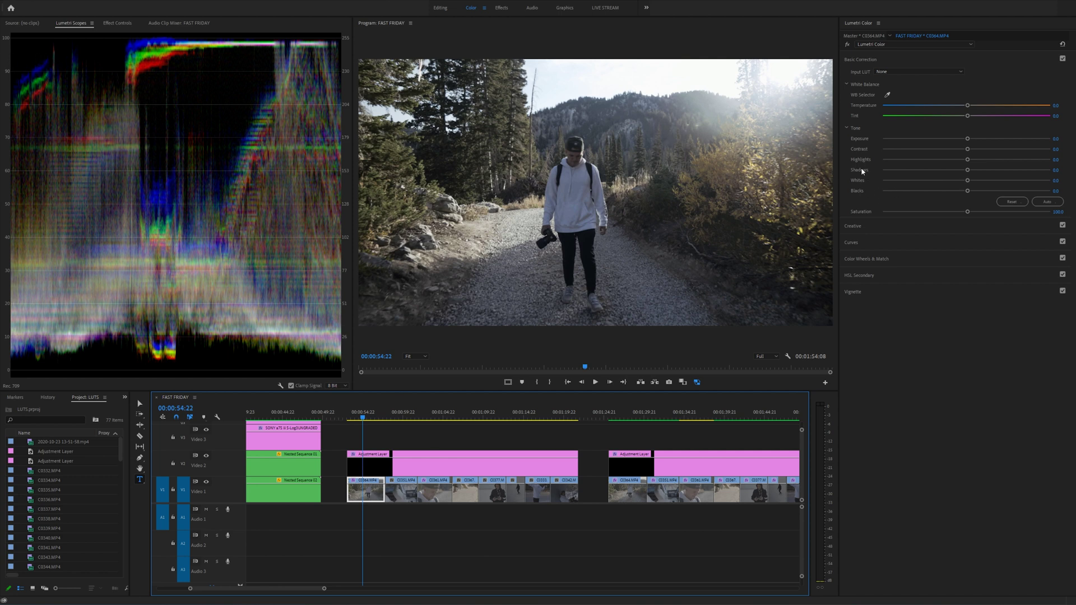
pyautogui.moveTo(968, 164); pyautogui.dragTo(1021, 160)
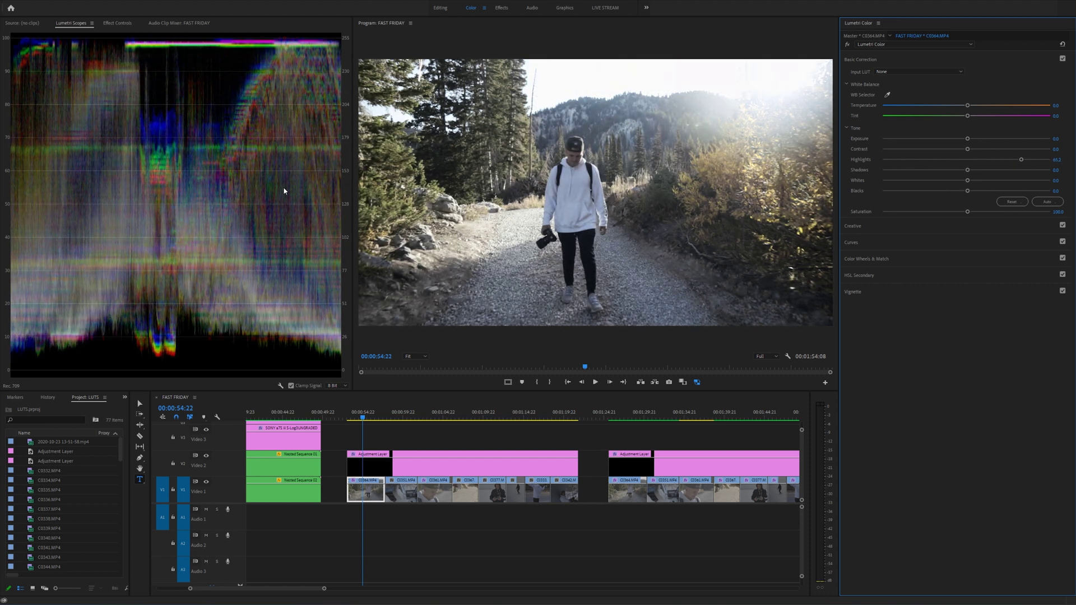
pyautogui.doubleClick(968, 161)
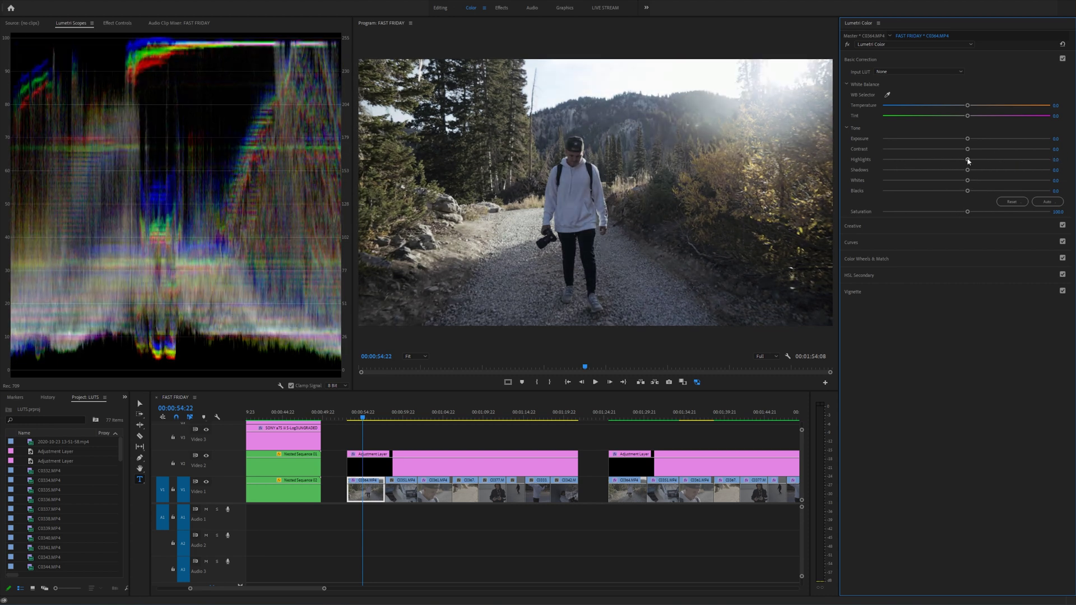
pyautogui.moveTo(968, 181); pyautogui.dragTo(978, 181)
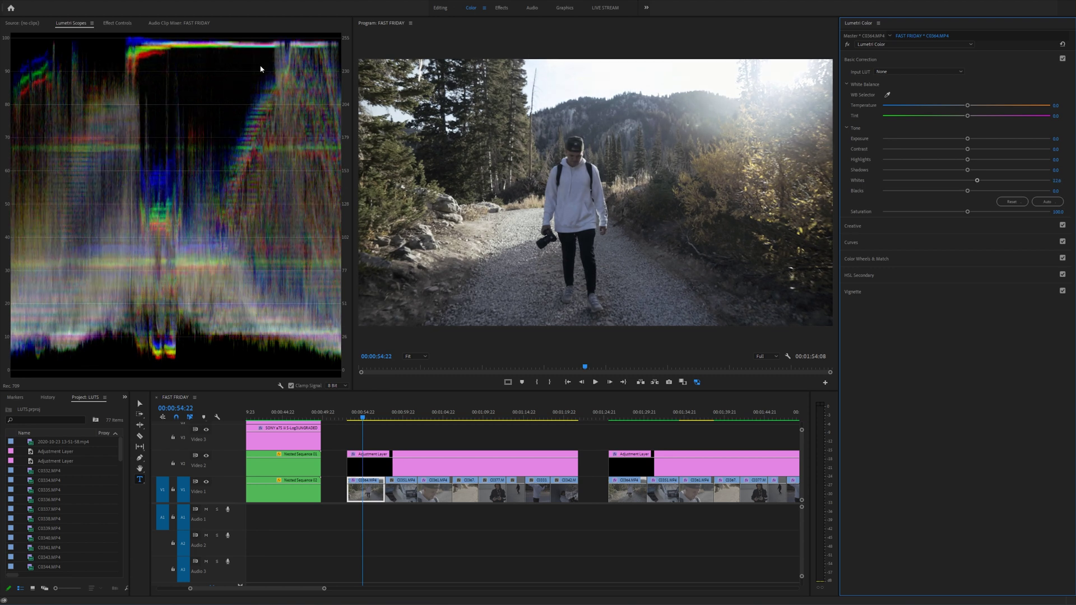
pyautogui.doubleClick(974, 182)
pyautogui.moveTo(968, 170); pyautogui.dragTo(914, 171)
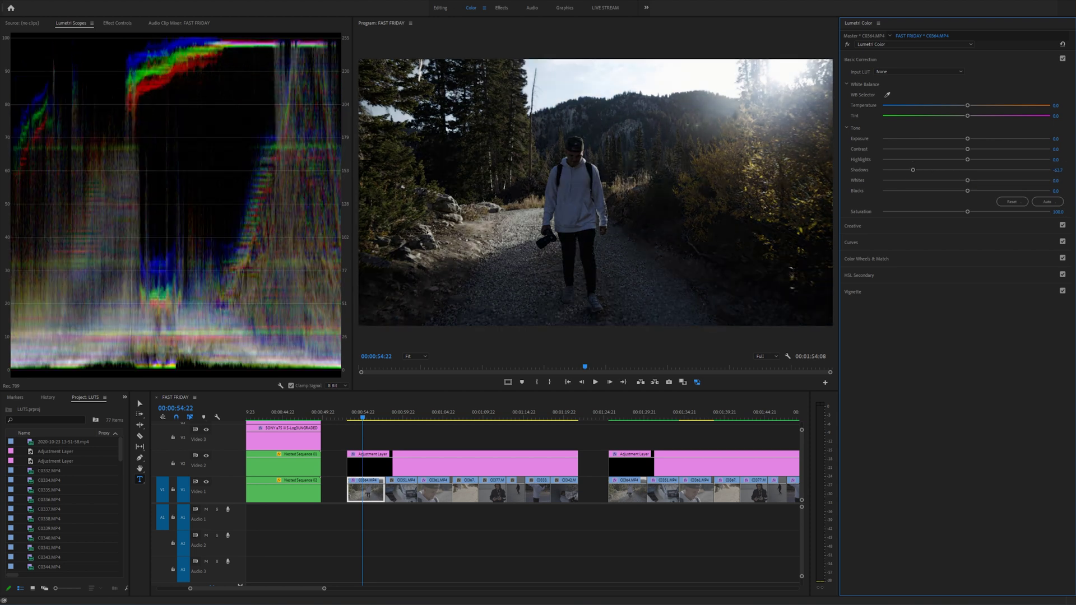
pyautogui.doubleClick(979, 174)
# Step: Lower the blacks and highlights and lift the shadows to tame the hiking shot's sky
pyautogui.moveTo(967, 193); pyautogui.dragTo(932, 192)
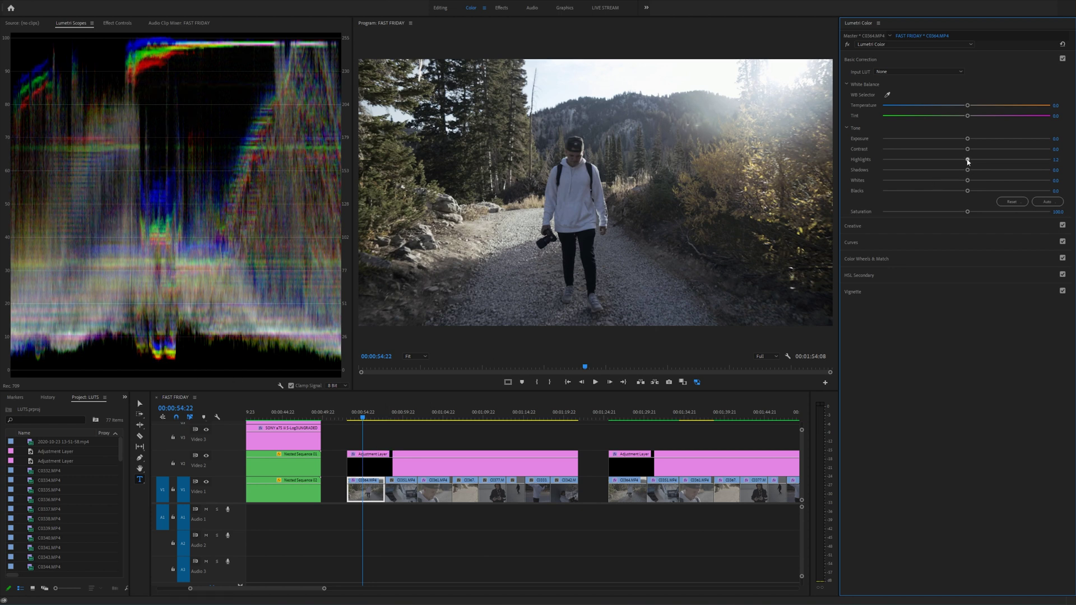
pyautogui.moveTo(967, 160); pyautogui.dragTo(951, 184)
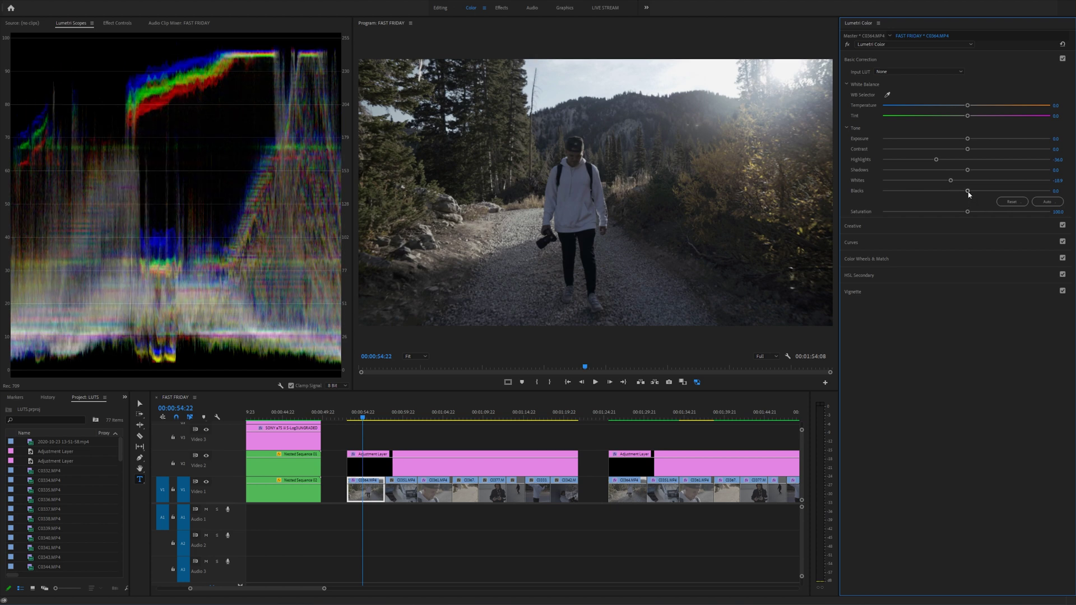
pyautogui.moveTo(967, 170); pyautogui.dragTo(959, 194)
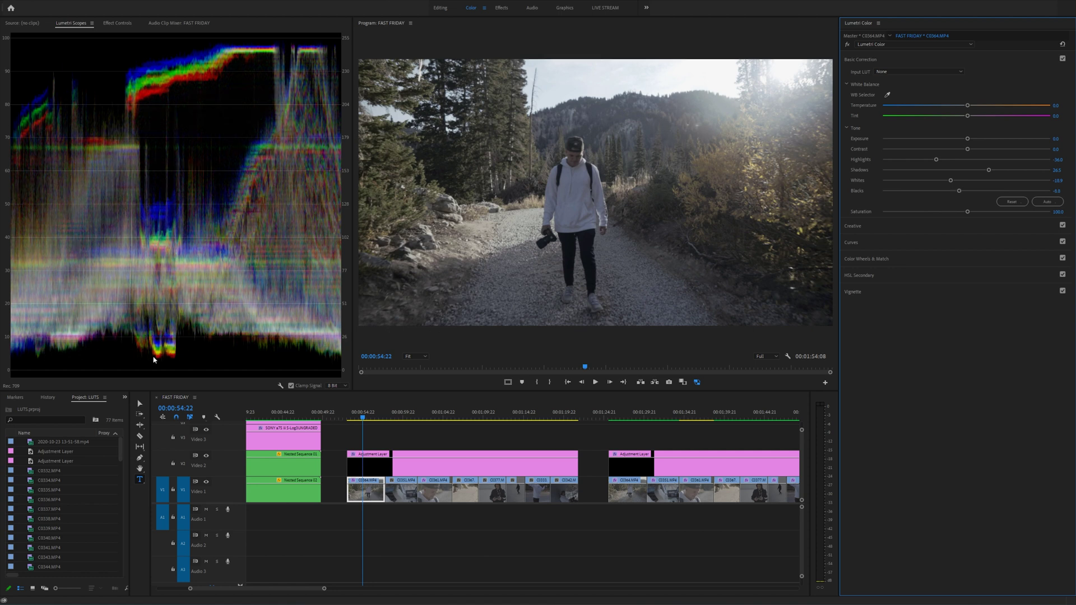
# Step: Lower highlights and whites and raise blacks on truck shot C0351, then deepen blacks on close-up C0361
pyautogui.click(402, 415)
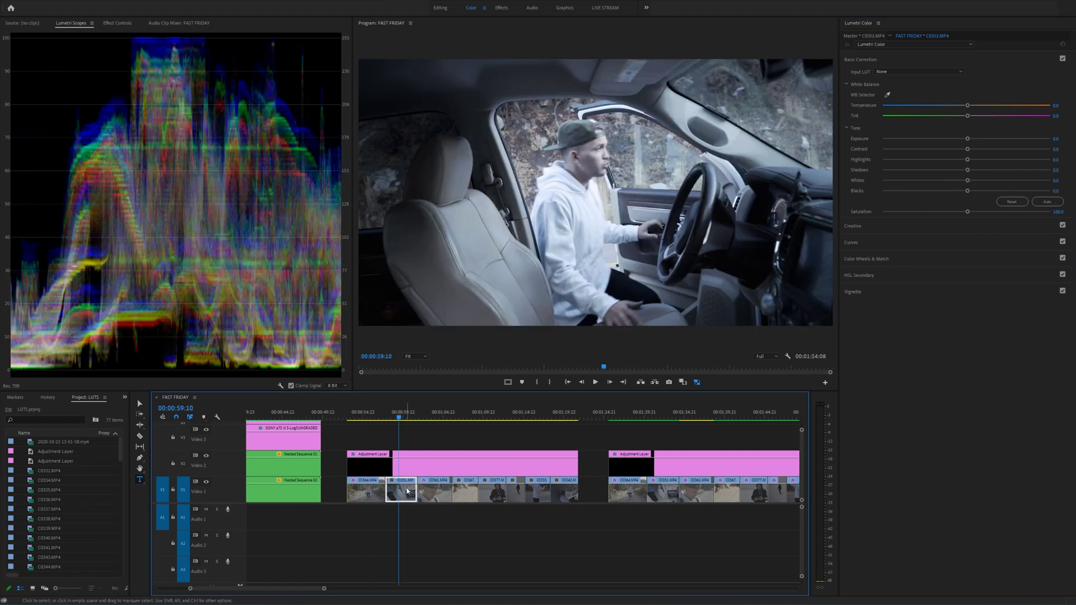
pyautogui.scroll(-1, 400, 496)
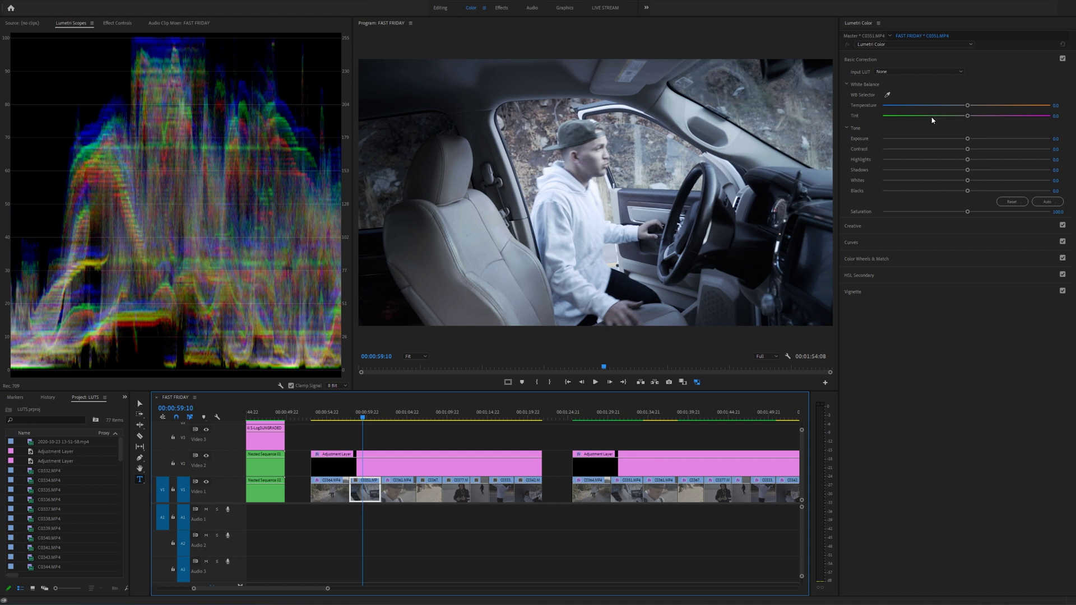
pyautogui.moveTo(968, 160); pyautogui.dragTo(988, 171)
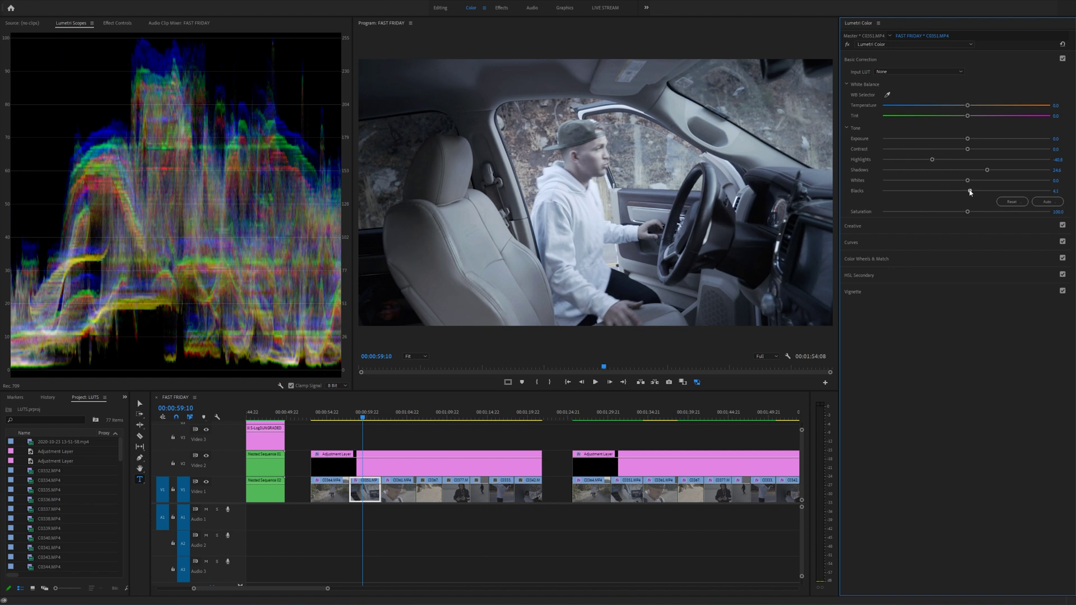
pyautogui.moveTo(970, 192); pyautogui.dragTo(999, 190)
pyautogui.moveTo(967, 181); pyautogui.dragTo(954, 181)
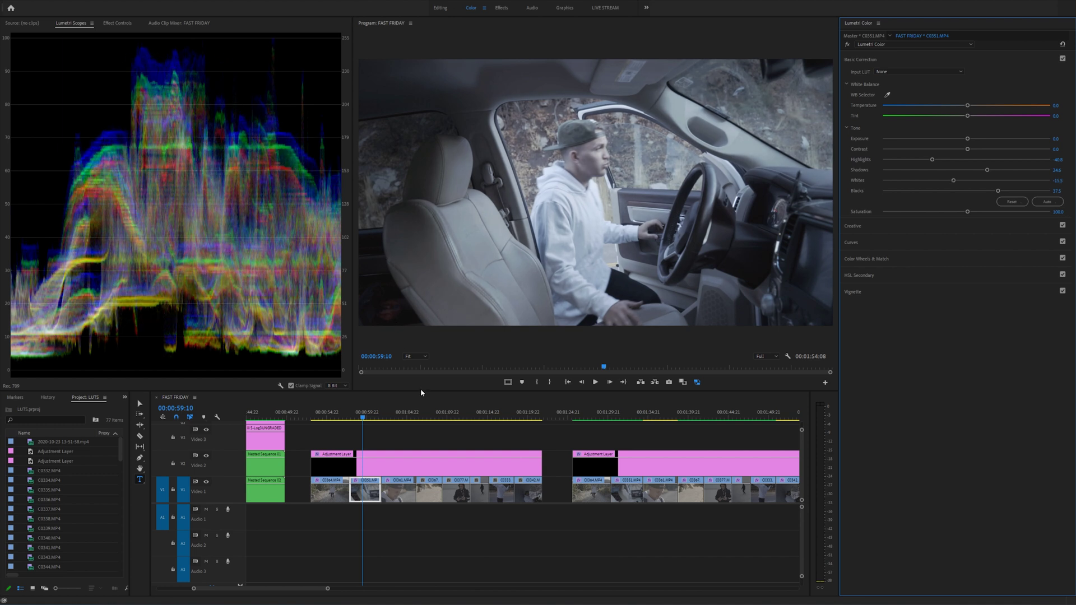
pyautogui.click(399, 413)
pyautogui.moveTo(967, 191); pyautogui.dragTo(952, 192)
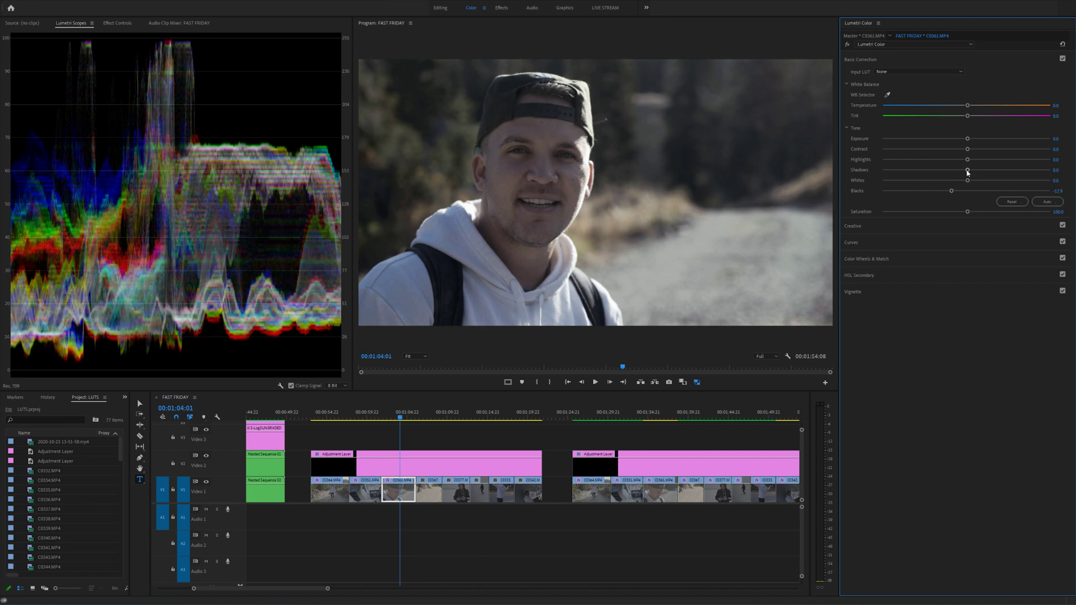
# Step: Trim the C0361 close-up's highlights and whites slightly, then select the C0367 rocky-trail shot
pyautogui.moveTo(968, 164); pyautogui.dragTo(962, 164)
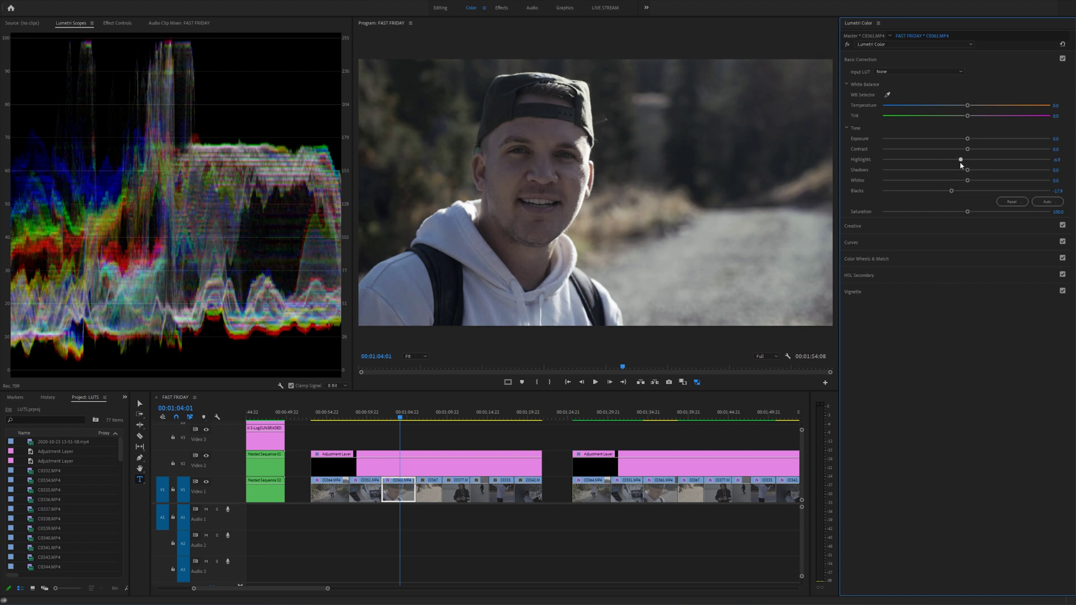
pyautogui.moveTo(969, 181); pyautogui.dragTo(958, 181)
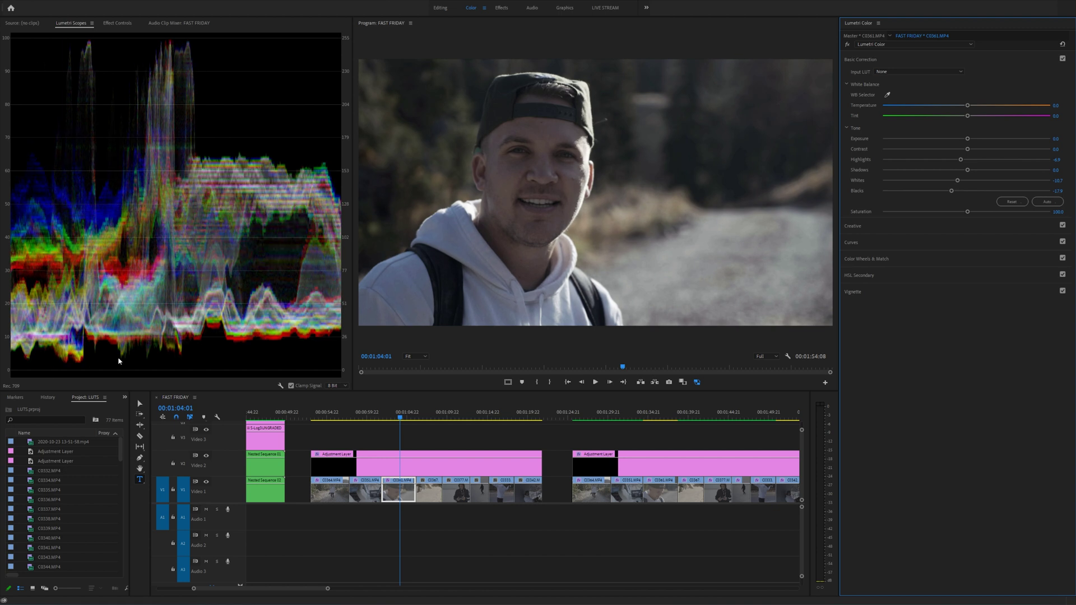
pyautogui.click(427, 418)
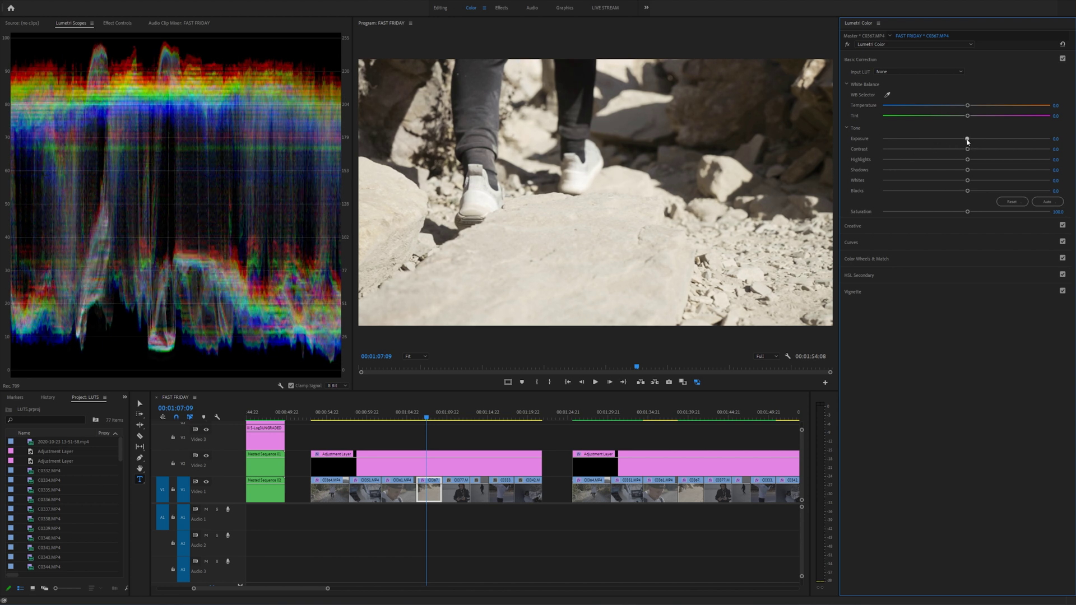
# Step: Darken exposure, raise blacks and lower whites on C0367, then select the hooded-man clip C0377
pyautogui.moveTo(969, 143); pyautogui.dragTo(924, 171)
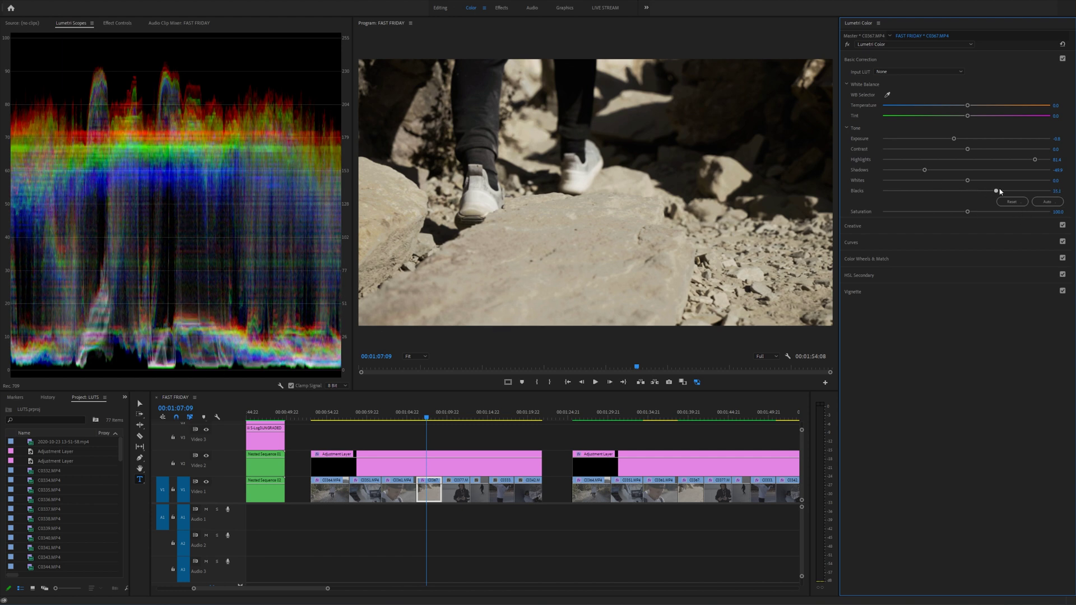
pyautogui.moveTo(1029, 191); pyautogui.dragTo(1038, 191)
pyautogui.moveTo(967, 180); pyautogui.dragTo(947, 181)
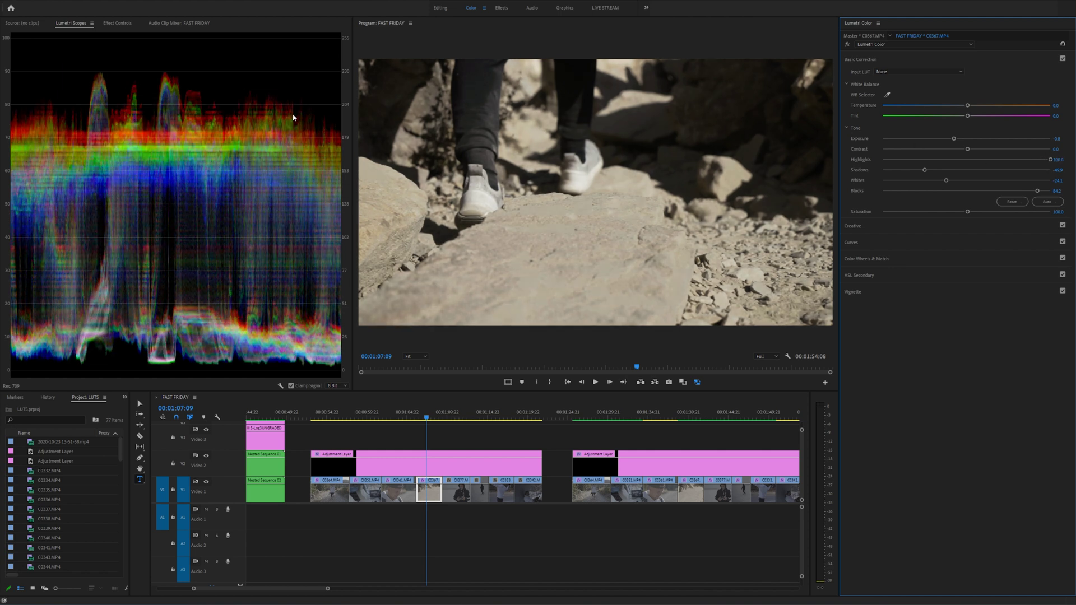
pyautogui.click(454, 416)
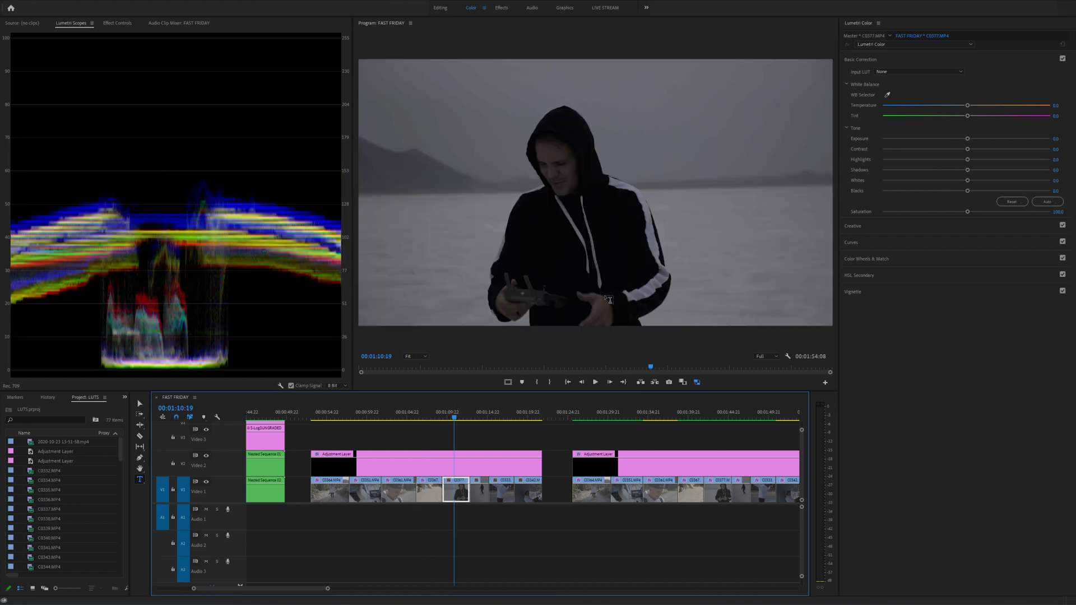
# Step: Raise exposure on the hooded-man clip C0377 to 1.0 and on the salt-flat walkers clip C0380
pyautogui.moveTo(968, 139); pyautogui.dragTo(984, 142)
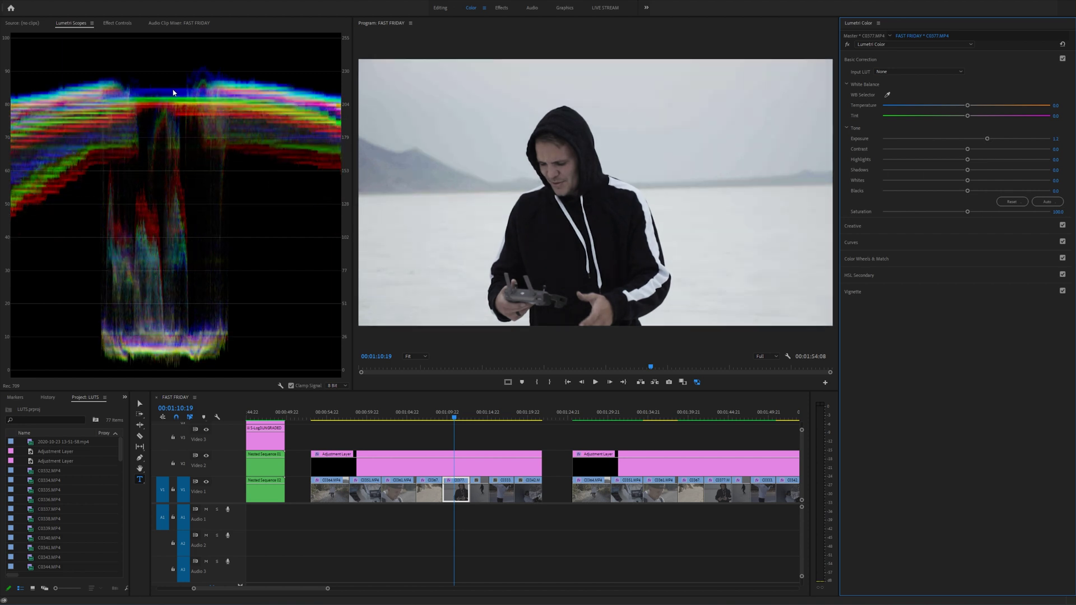
pyautogui.click(484, 465)
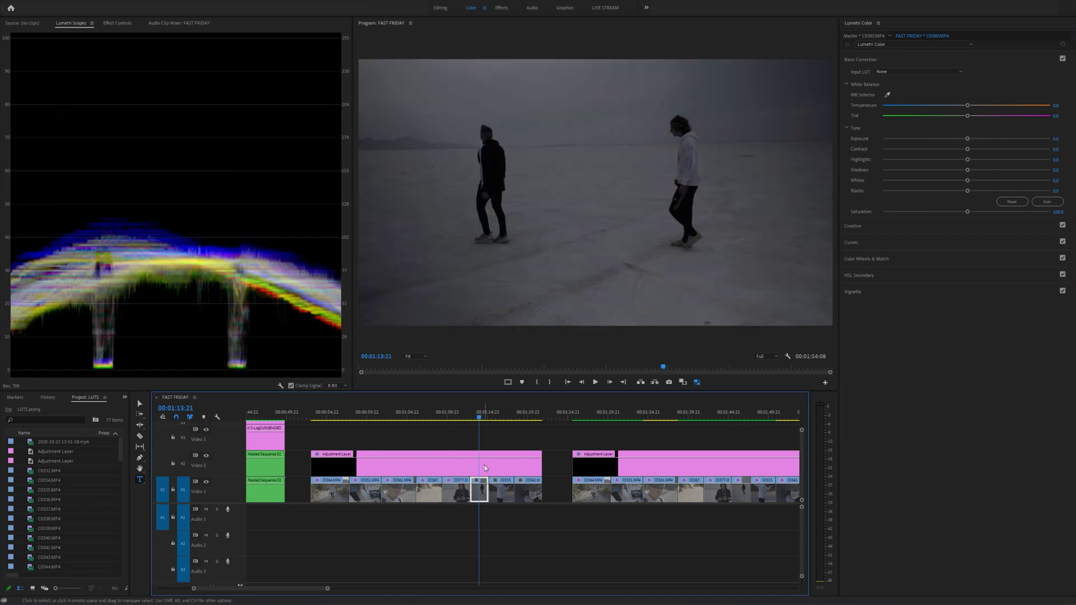
pyautogui.moveTo(971, 139); pyautogui.dragTo(997, 136)
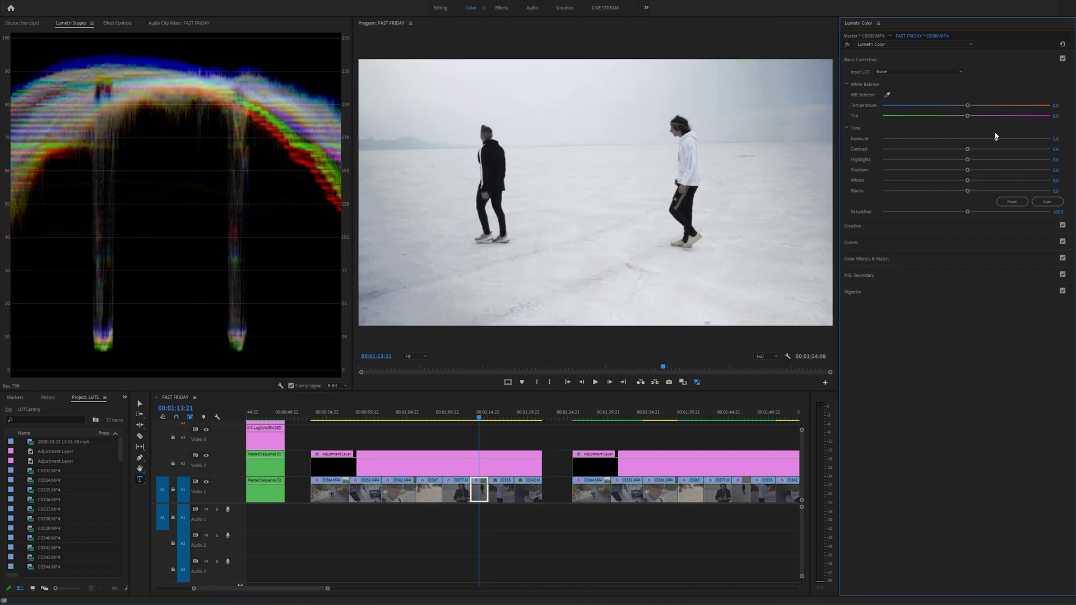
# Step: Raise exposure slightly and lift blacks on the C0333 night-road clip, then return to C0364
pyautogui.click(499, 465)
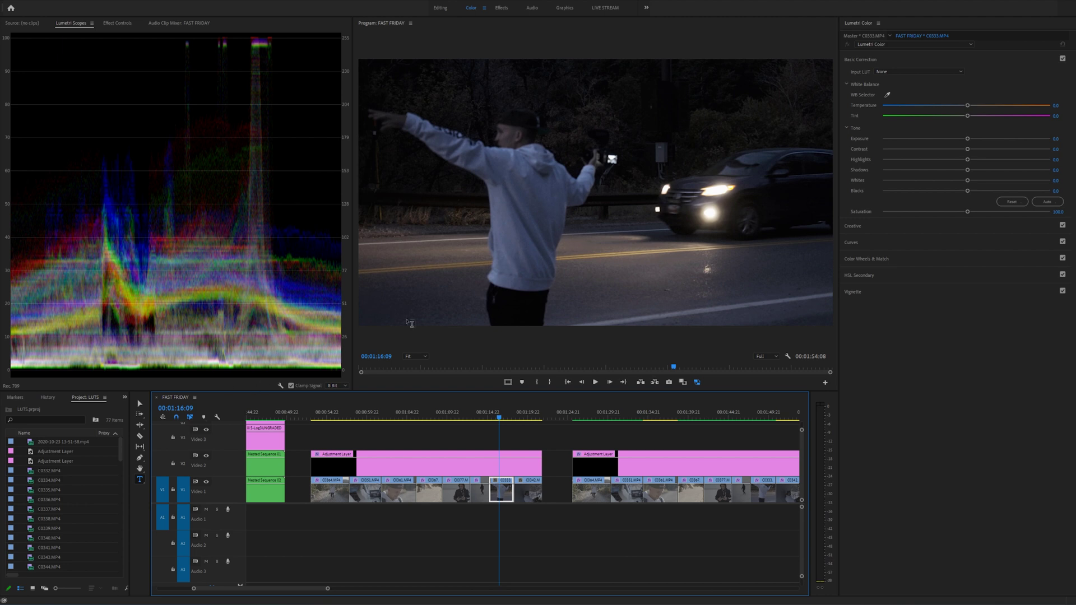
pyautogui.moveTo(967, 139); pyautogui.dragTo(983, 138)
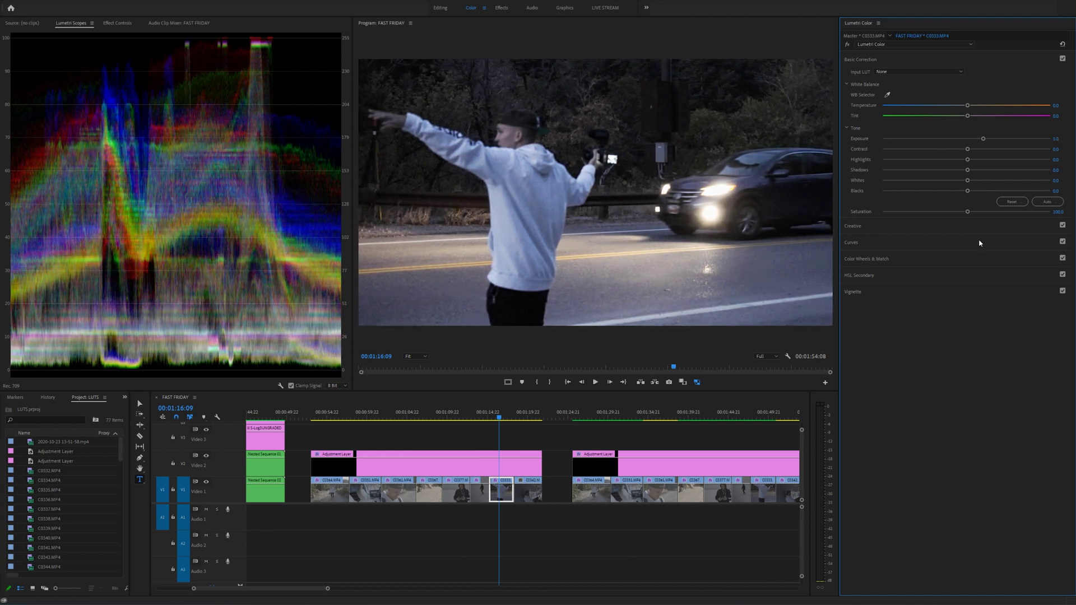
pyautogui.moveTo(969, 191); pyautogui.dragTo(979, 193)
pyautogui.moveTo(498, 413); pyautogui.dragTo(331, 414)
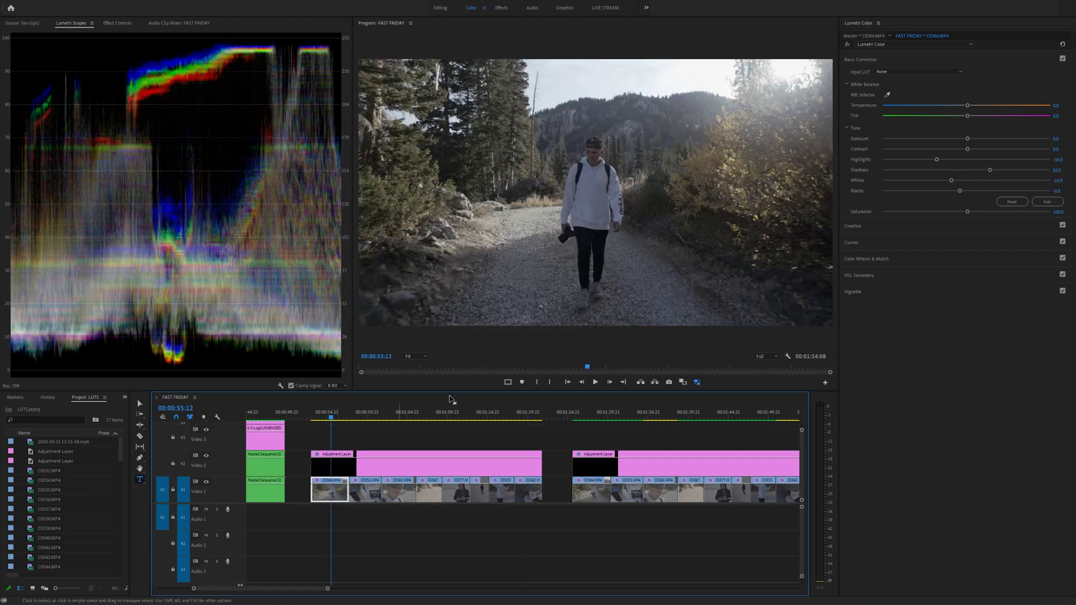
# Step: Try white-balancing the trail clip on the white hoodie, undo it, and warm Temperature manually
pyautogui.click(888, 96)
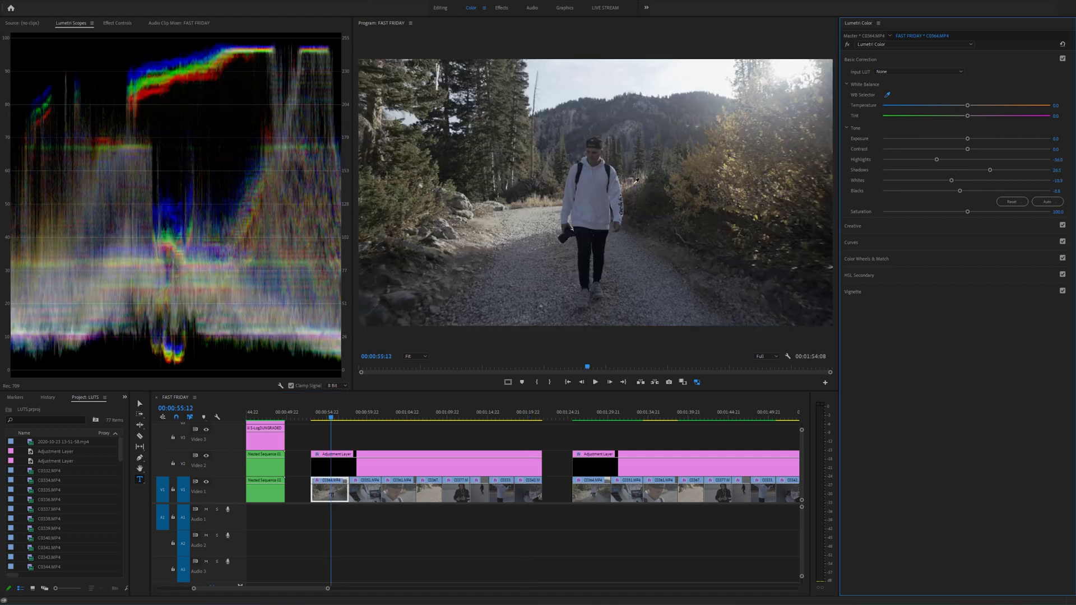
pyautogui.click(600, 180)
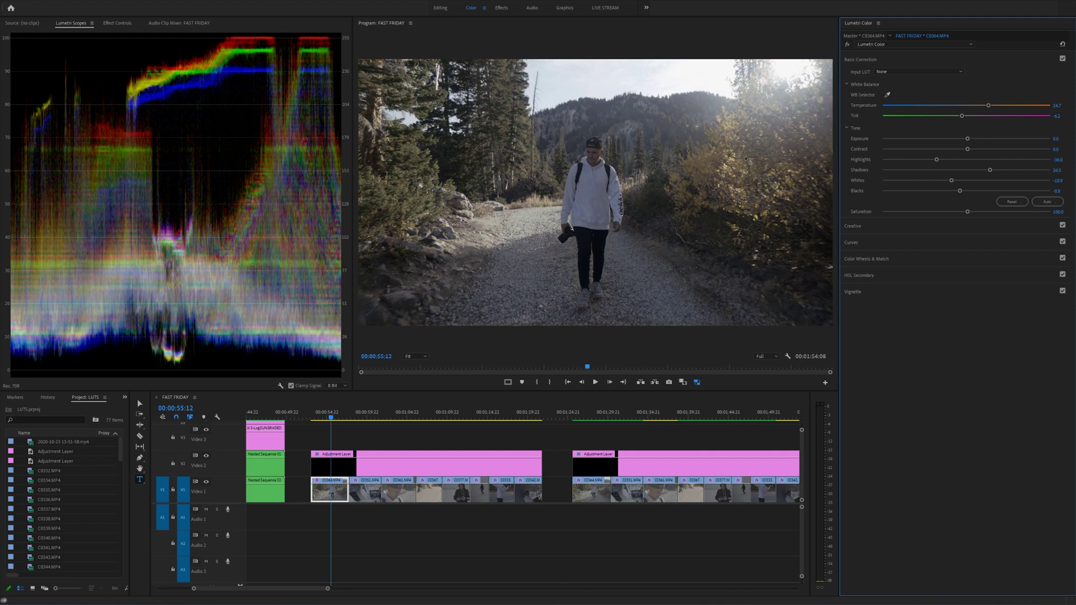
pyautogui.hotkey('ctrl', 'z')
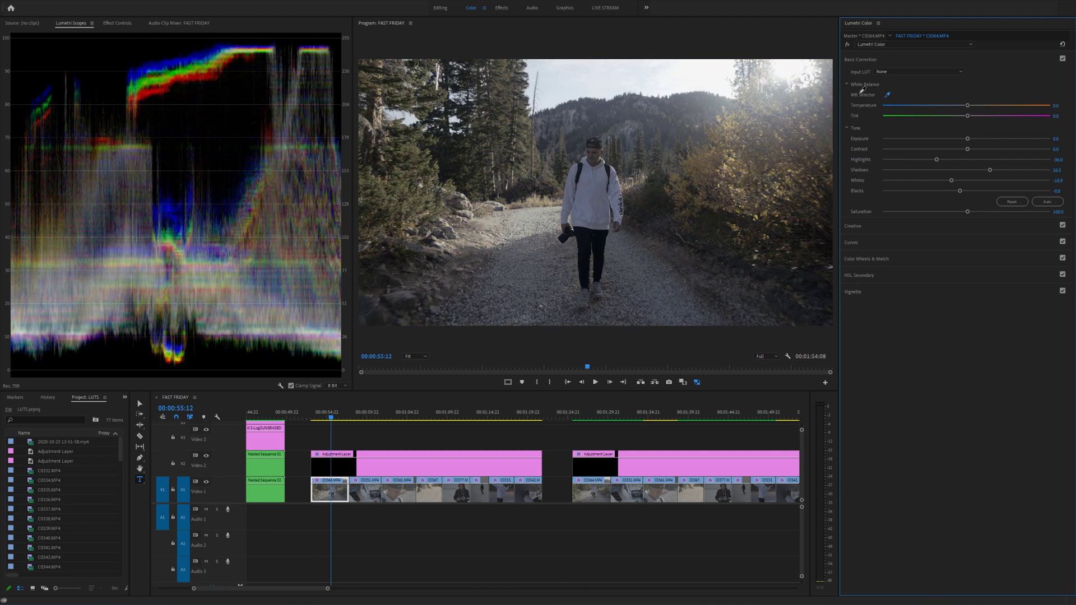
pyautogui.click(614, 177)
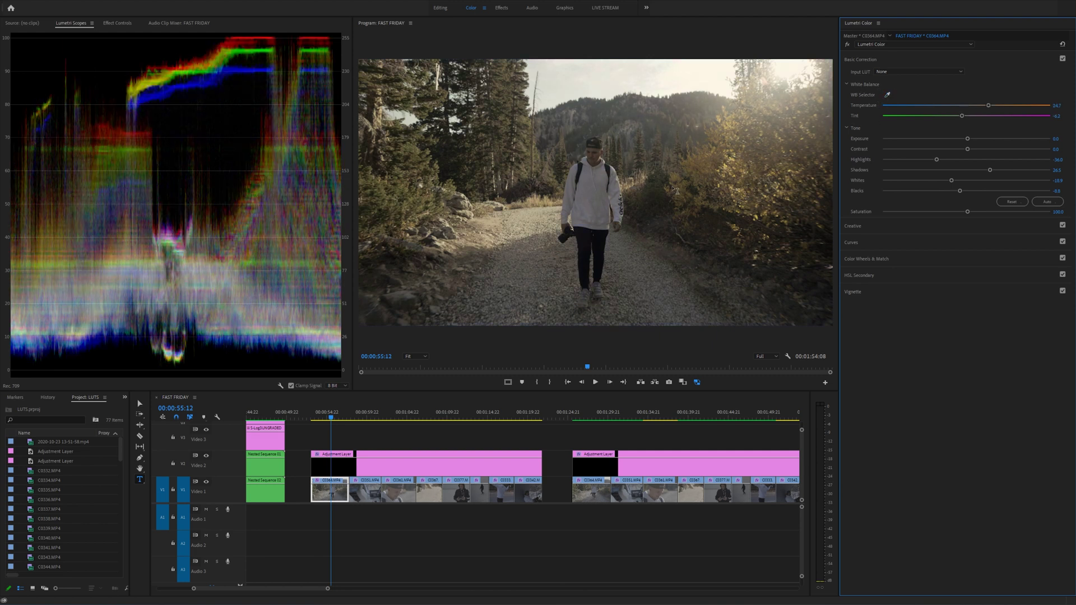
pyautogui.hotkey('ctrl', 'z')
pyautogui.moveTo(968, 108); pyautogui.dragTo(980, 107)
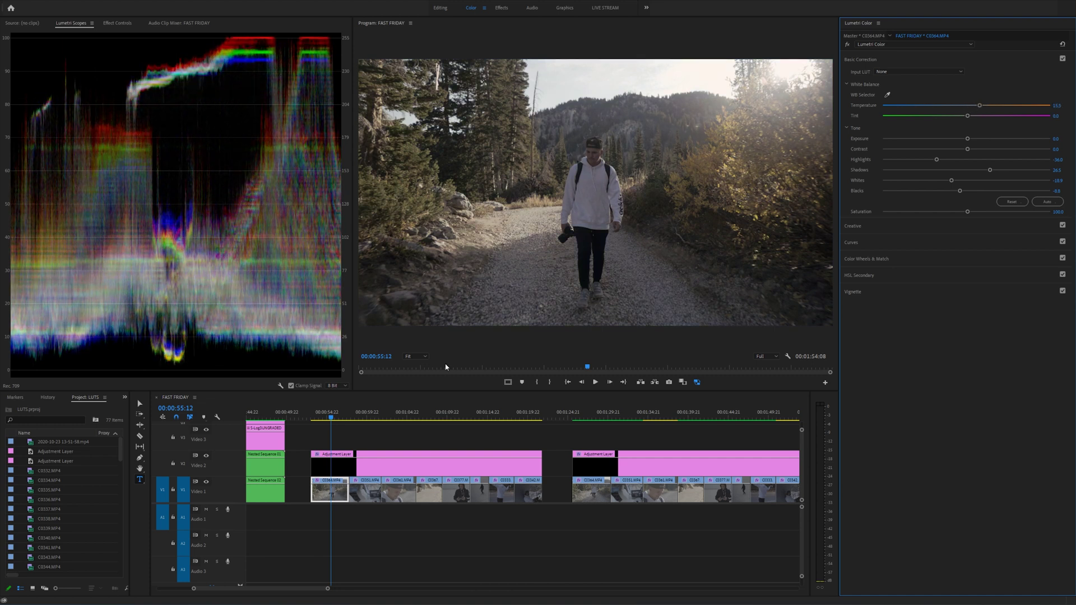
# Step: Warm the C0351 truck clip and C0361 close-up Temperature, sampling a neutral spot with the WB Selector
pyautogui.click(365, 418)
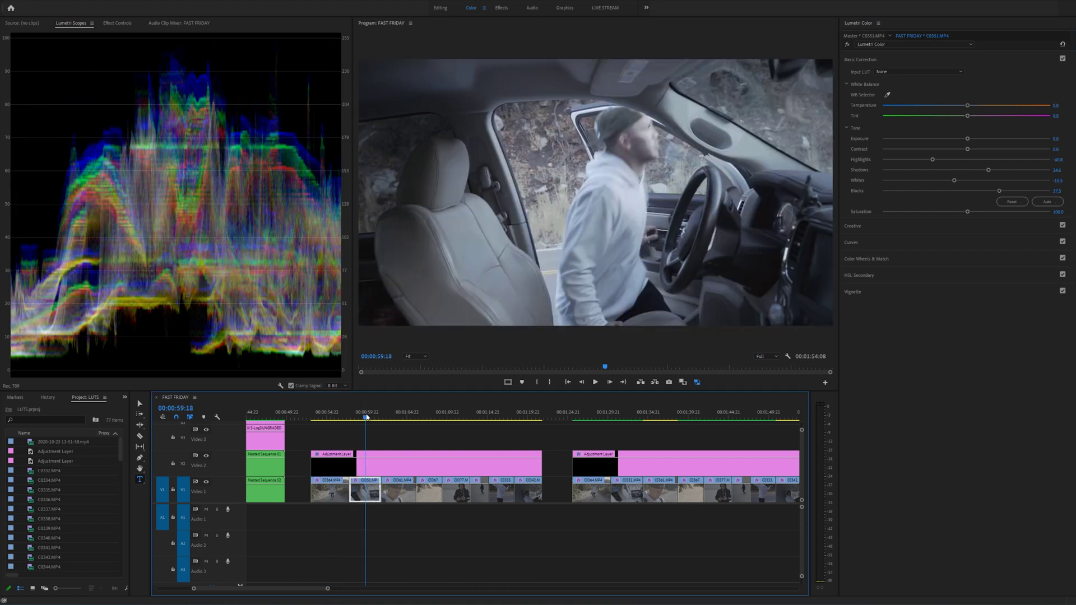
pyautogui.click(969, 106)
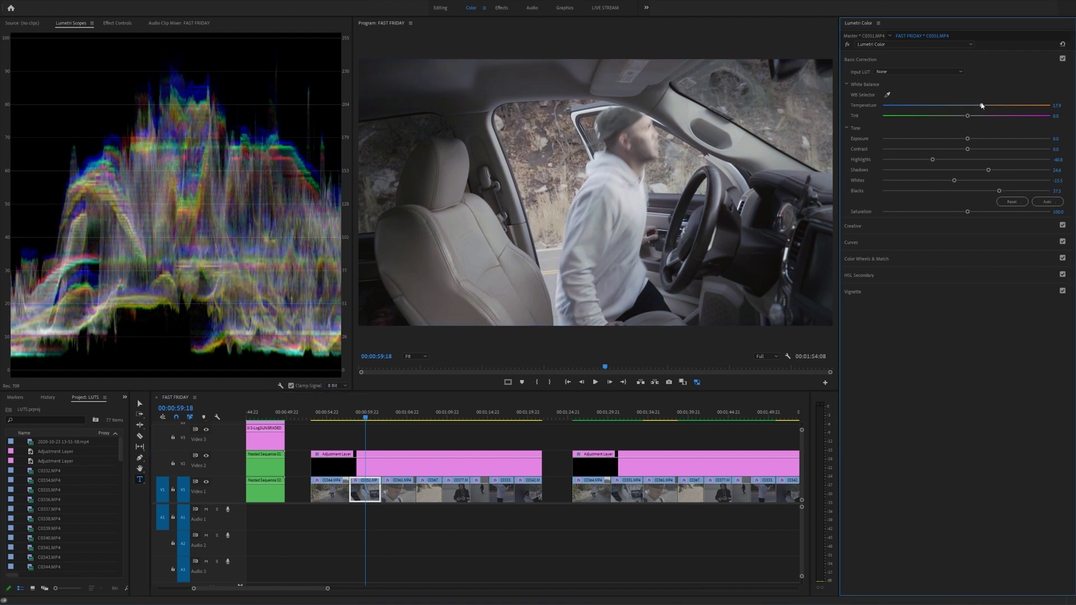
pyautogui.moveTo(976, 107); pyautogui.dragTo(987, 107)
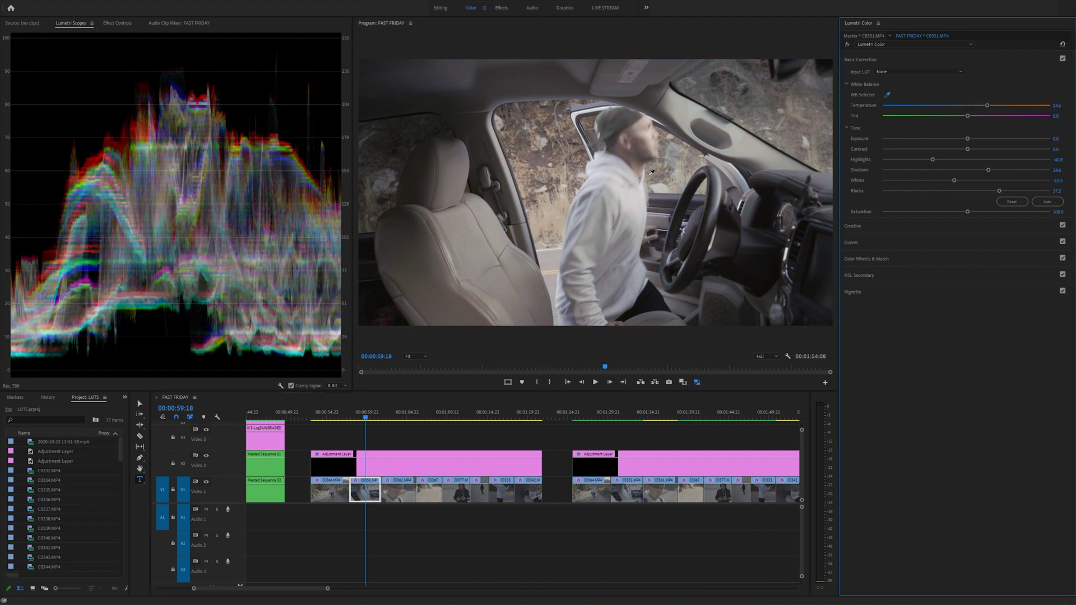
pyautogui.click(607, 162)
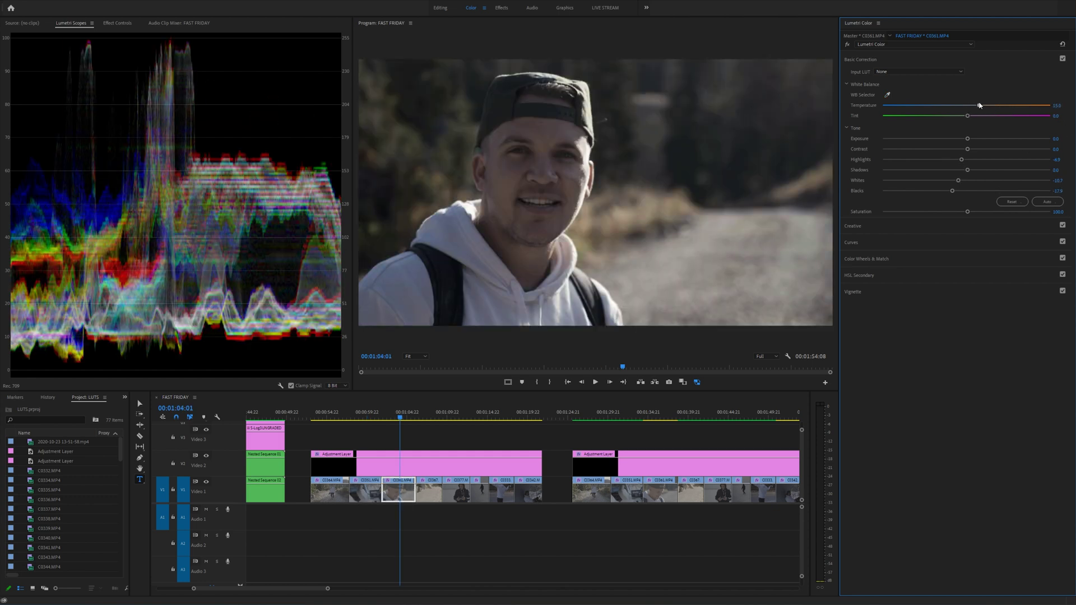
pyautogui.moveTo(980, 105); pyautogui.dragTo(981, 106)
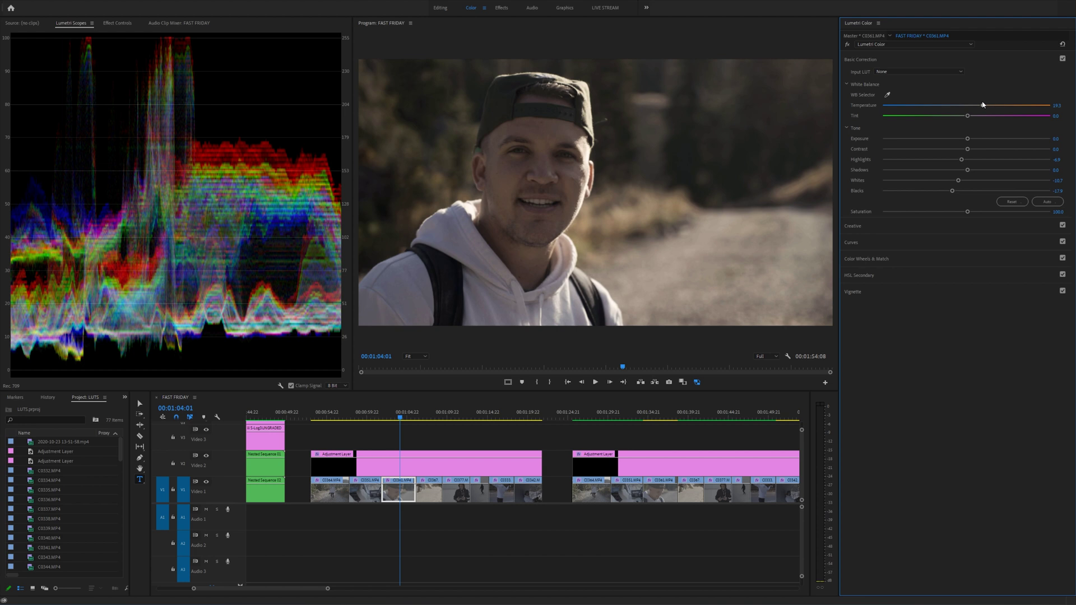
pyautogui.moveTo(983, 105); pyautogui.dragTo(980, 104)
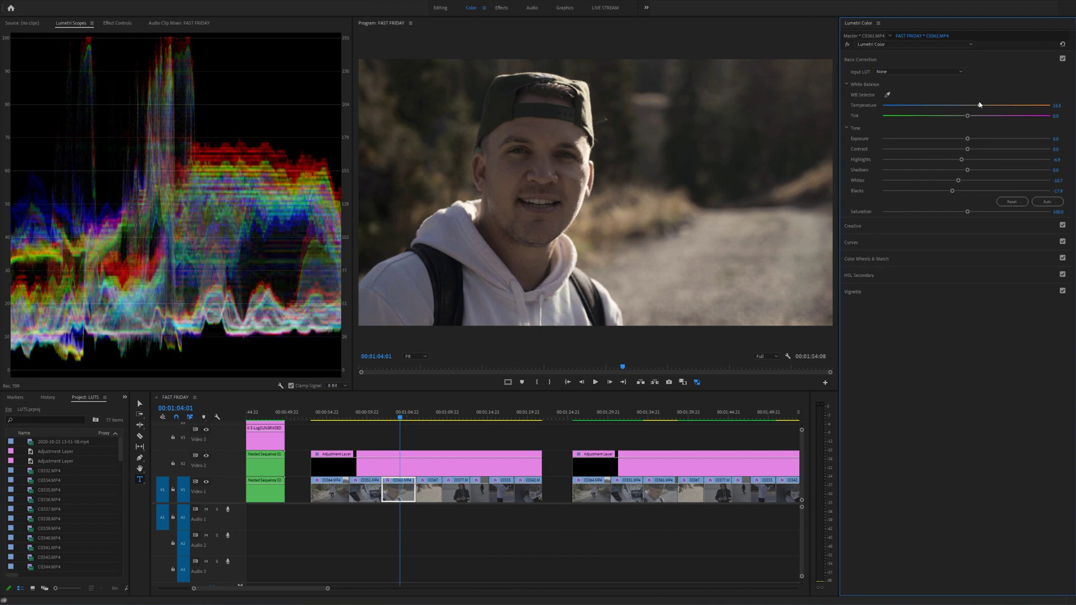
pyautogui.click(431, 414)
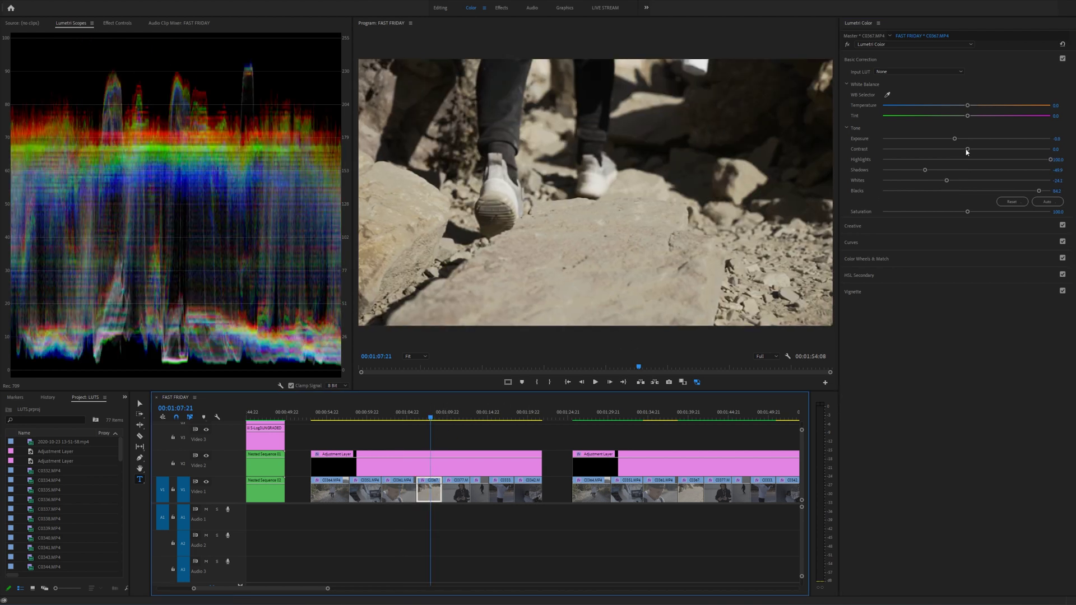
# Step: Raise Temperature on C0367, C0377, C0380, C0333 and C0342 in turn to warm each clip
pyautogui.moveTo(968, 106); pyautogui.dragTo(976, 106)
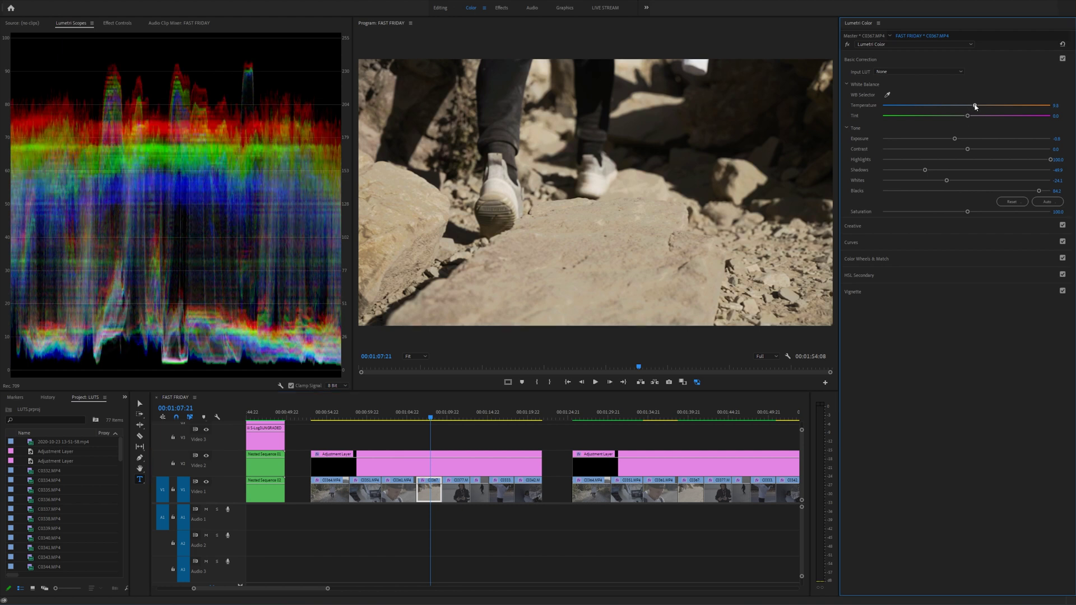
pyautogui.click(454, 414)
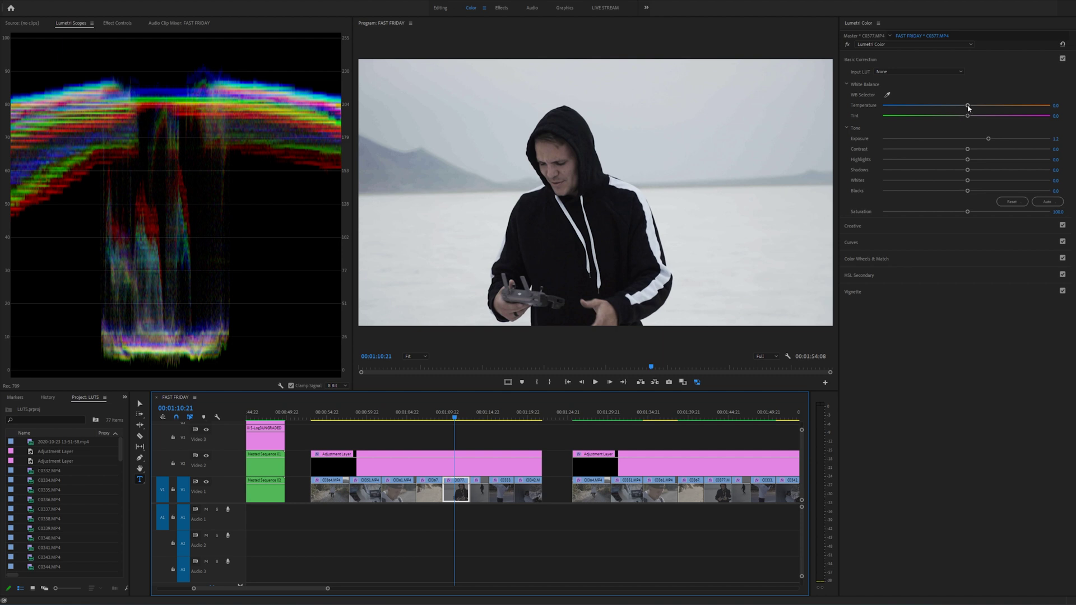
pyautogui.moveTo(968, 106); pyautogui.dragTo(981, 105)
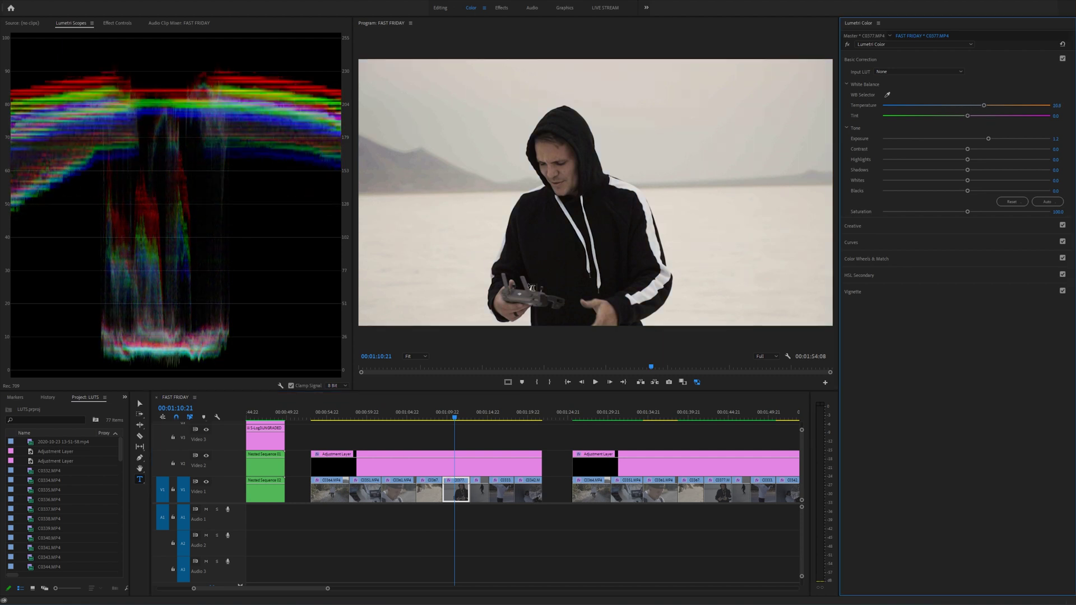
pyautogui.click(481, 418)
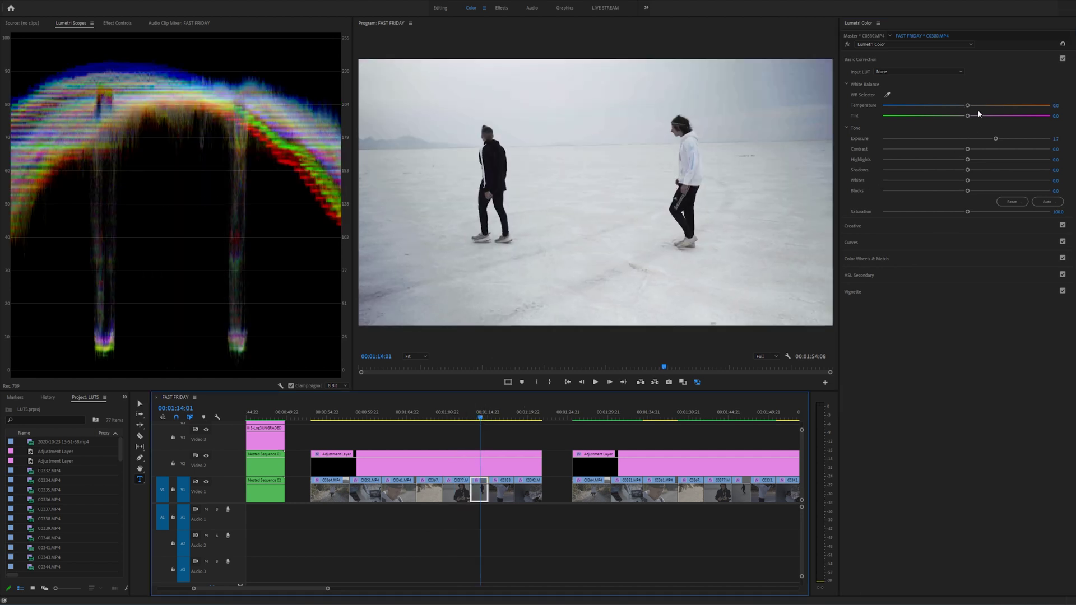
pyautogui.moveTo(969, 106); pyautogui.dragTo(983, 105)
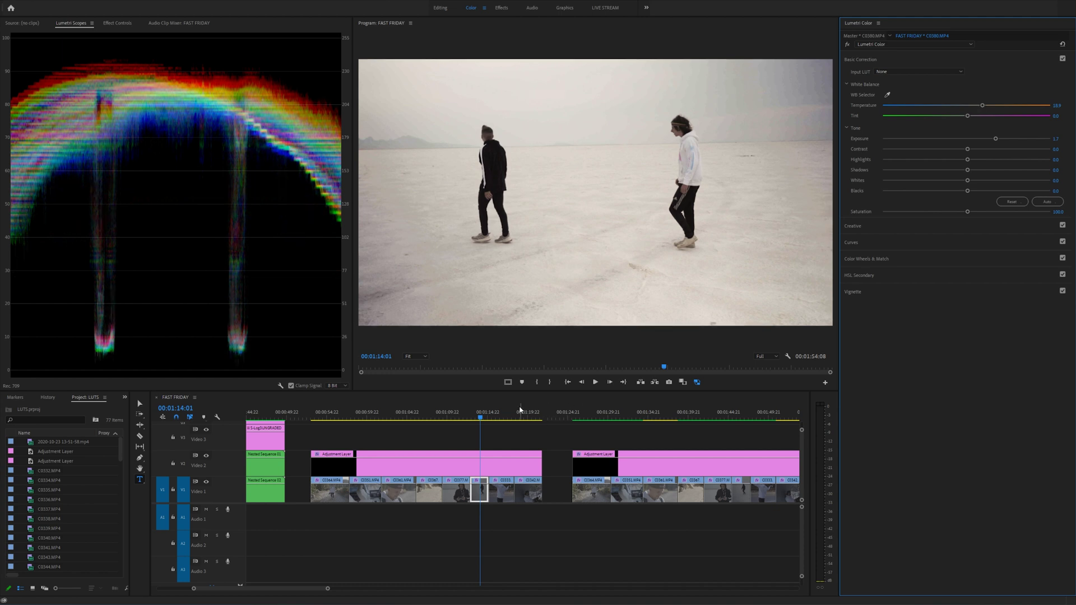
pyautogui.click(500, 413)
pyautogui.moveTo(967, 106); pyautogui.dragTo(988, 104)
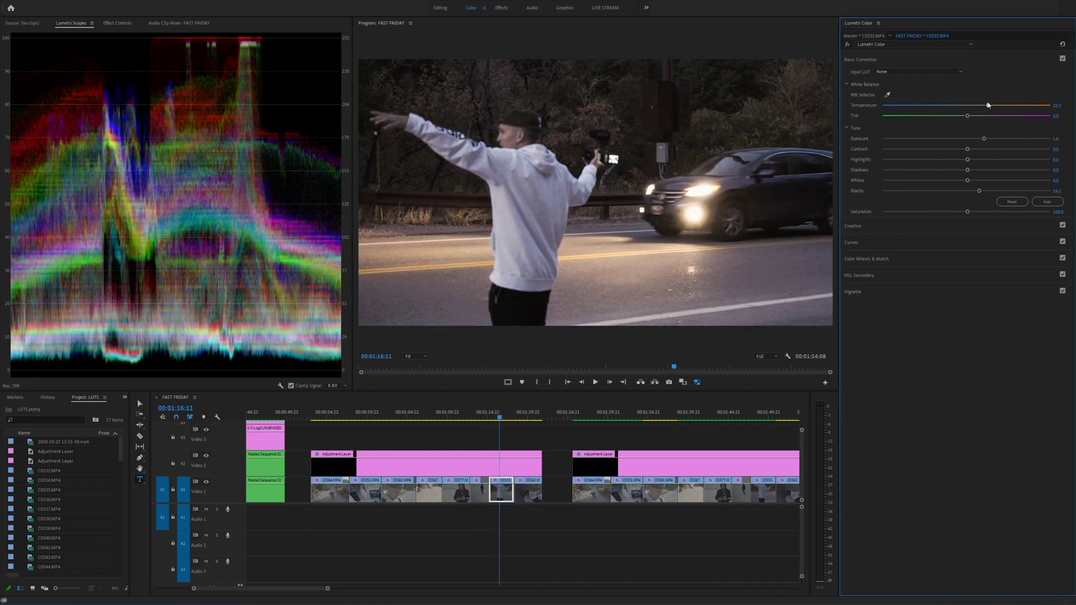
pyautogui.click(526, 413)
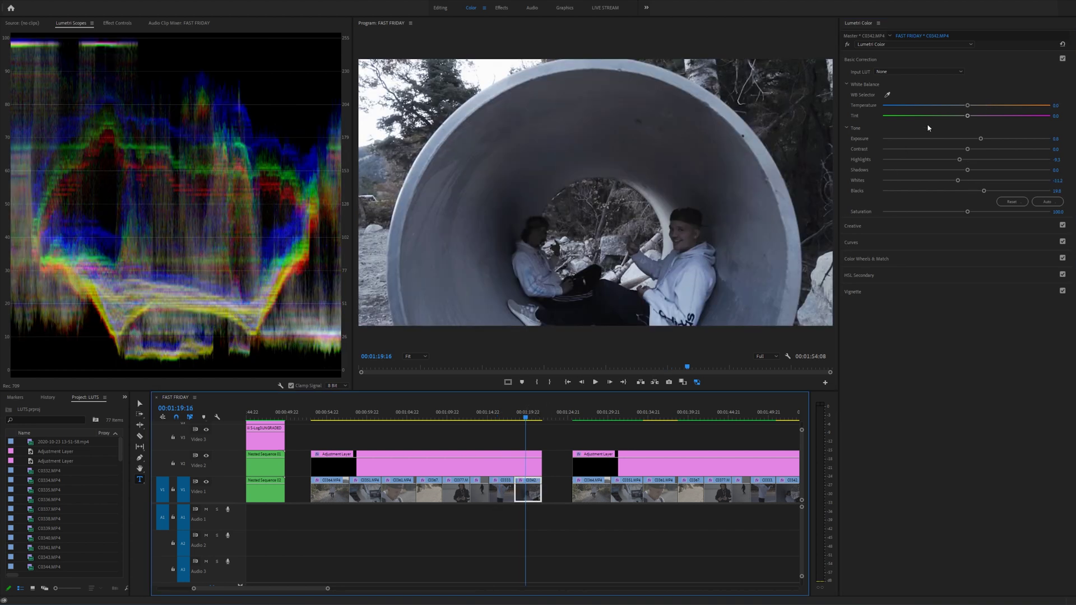
pyautogui.moveTo(969, 106); pyautogui.dragTo(983, 106)
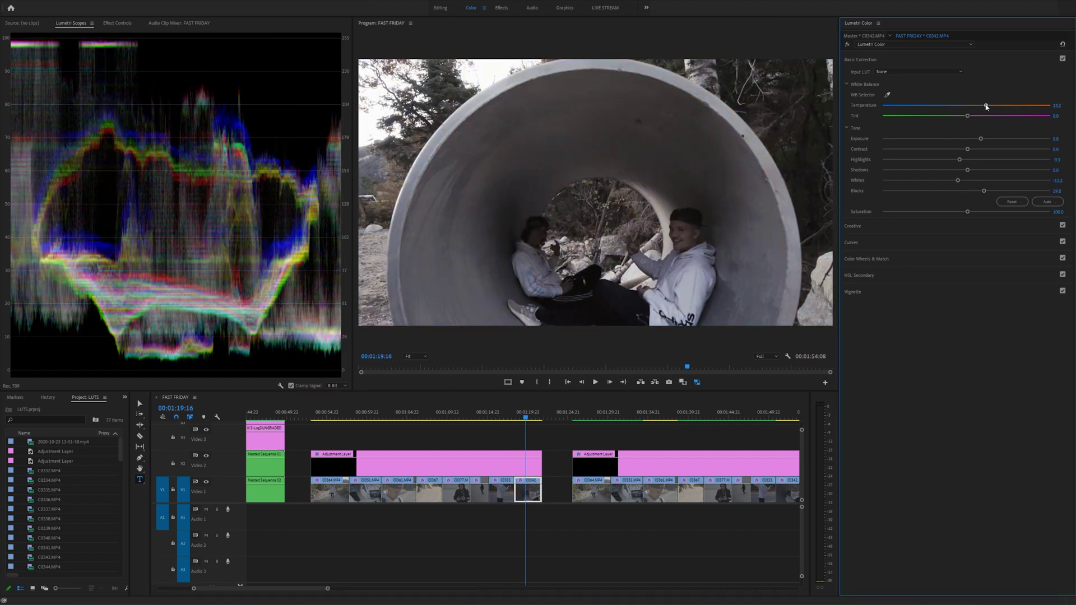